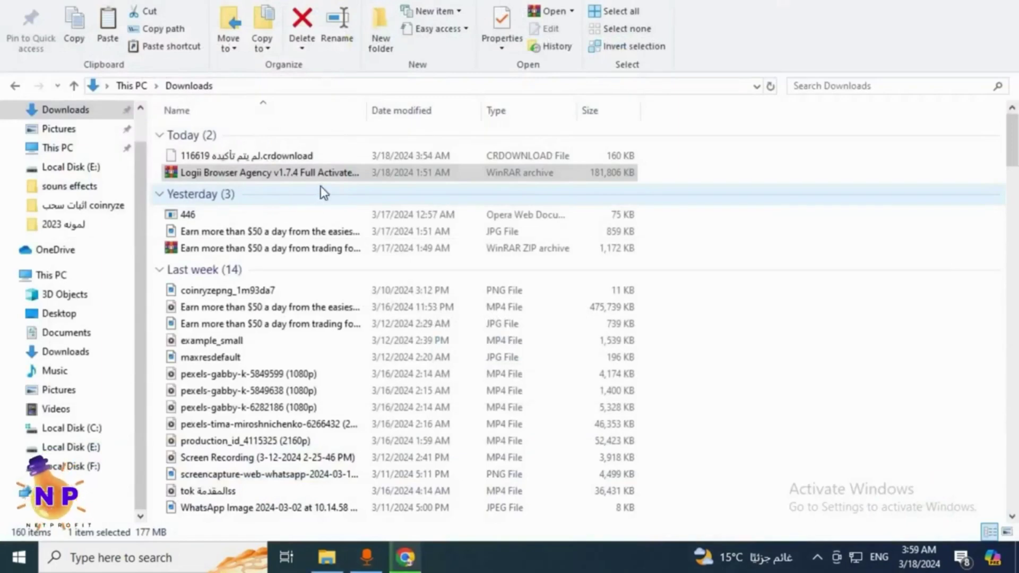
Extract the Logii Browser Agency archive into a new folder in Downloads
left_click(206, 178)
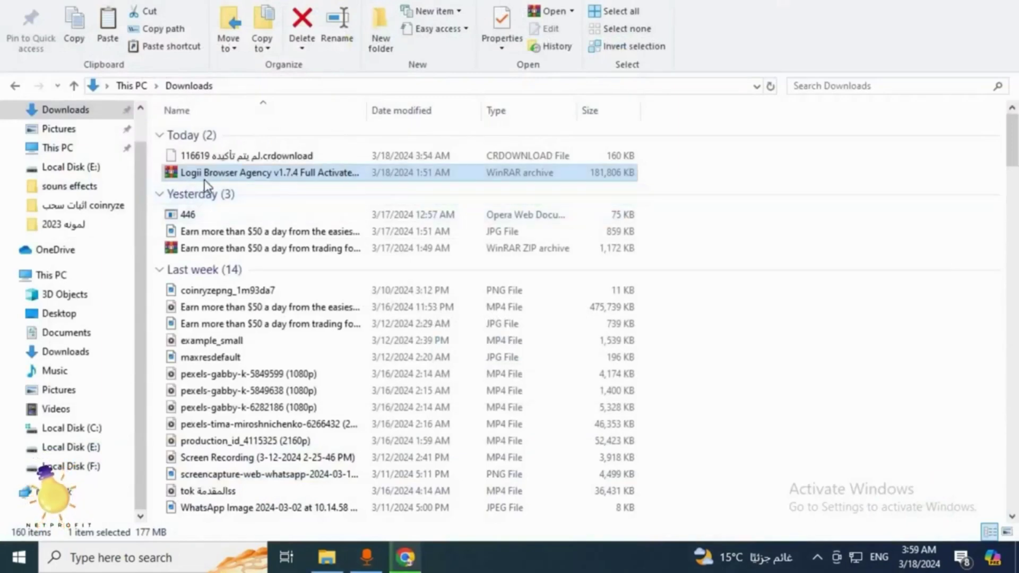
right_click(252, 174)
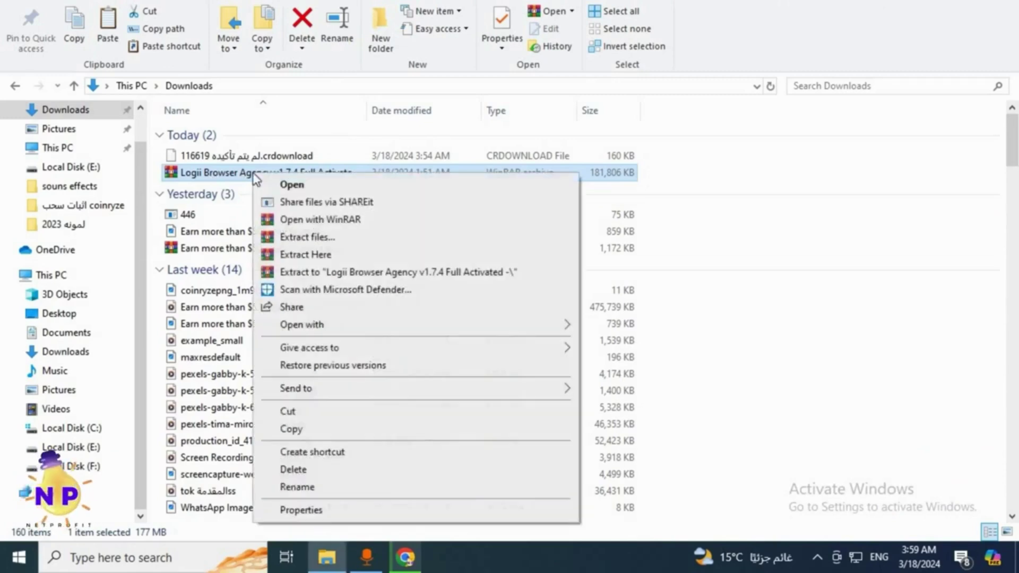
left_click(297, 238)
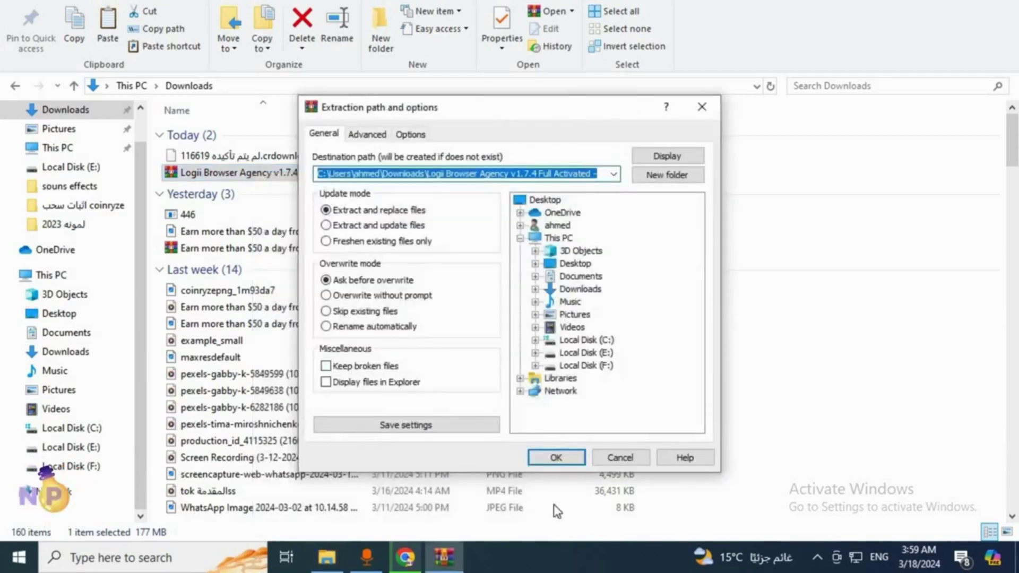
left_click(552, 459)
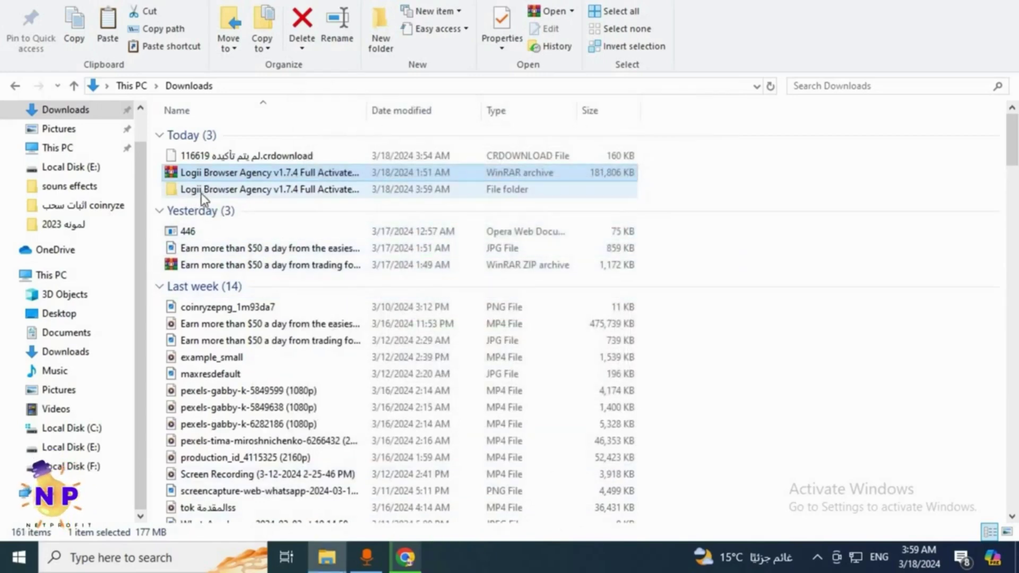
Open the extracted Logii folder, then its inner folder, then the Setup folder
right_click(245, 195)
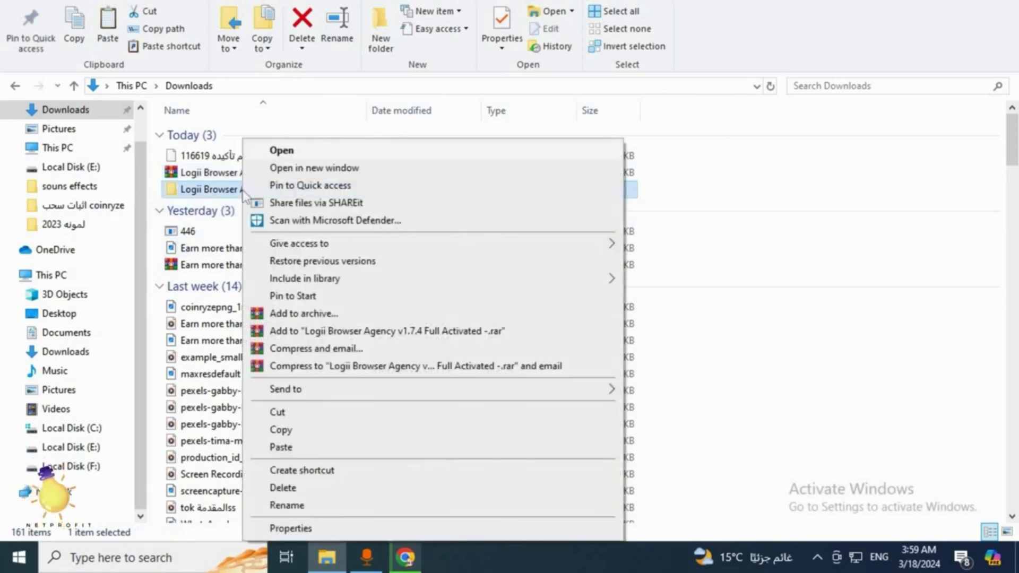
left_click(281, 152)
right_click(267, 135)
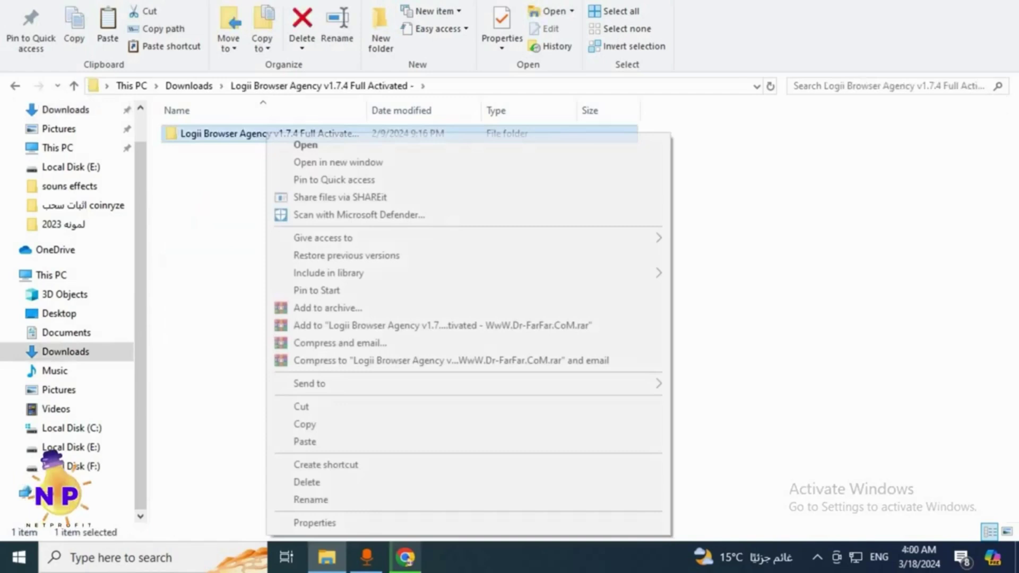
left_click(313, 149)
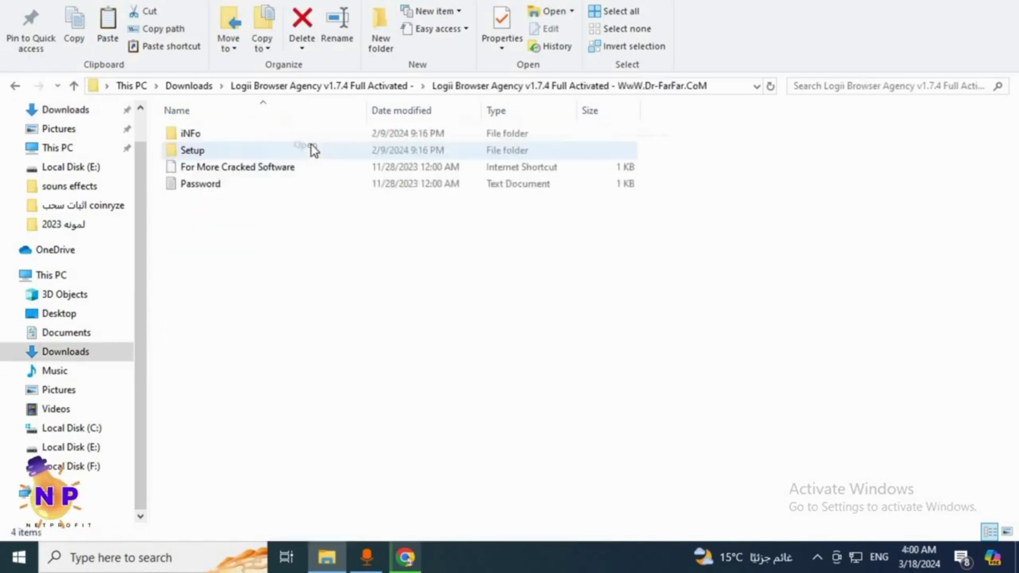
left_click(312, 150)
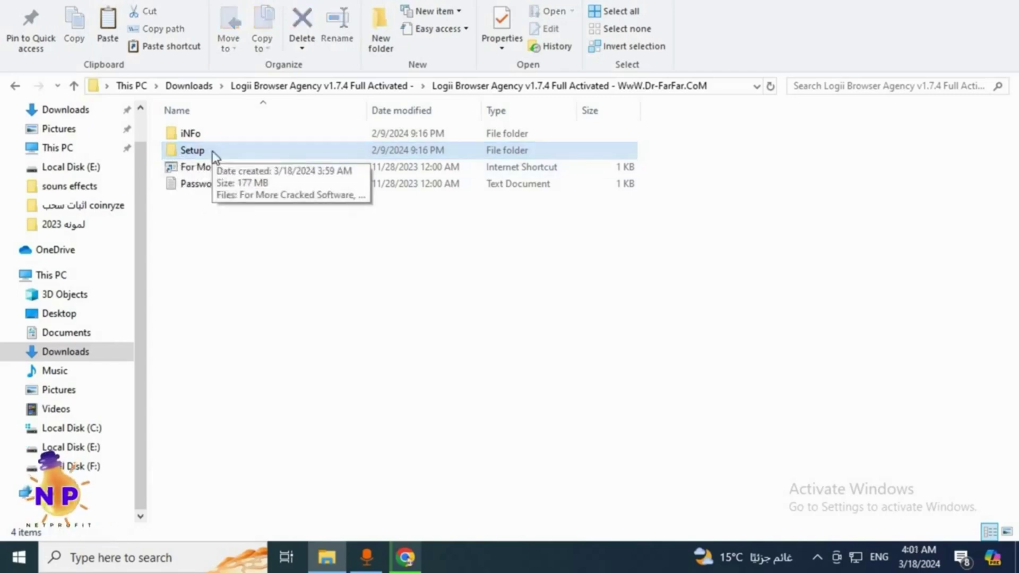
double_click(215, 154)
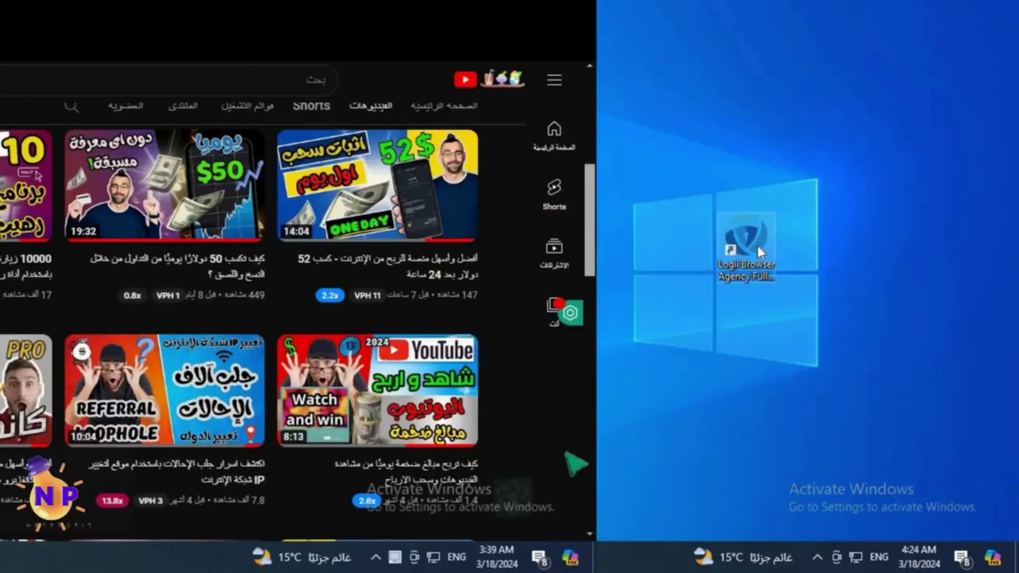
Run the Logii Browser desktop shortcut as administrator to reach the Profiles page
left_click_drag(757, 247, 741, 260)
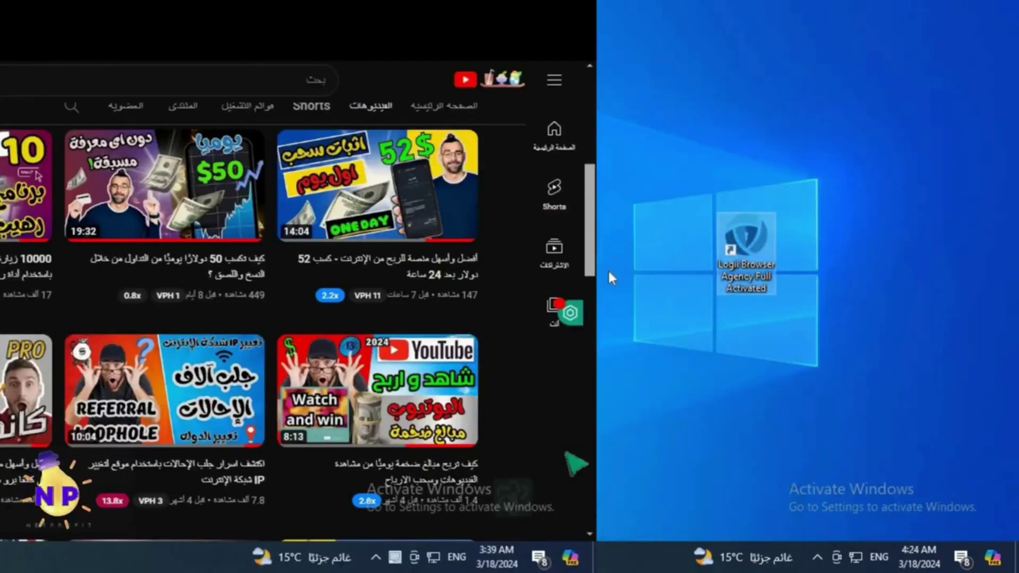
right_click(749, 249)
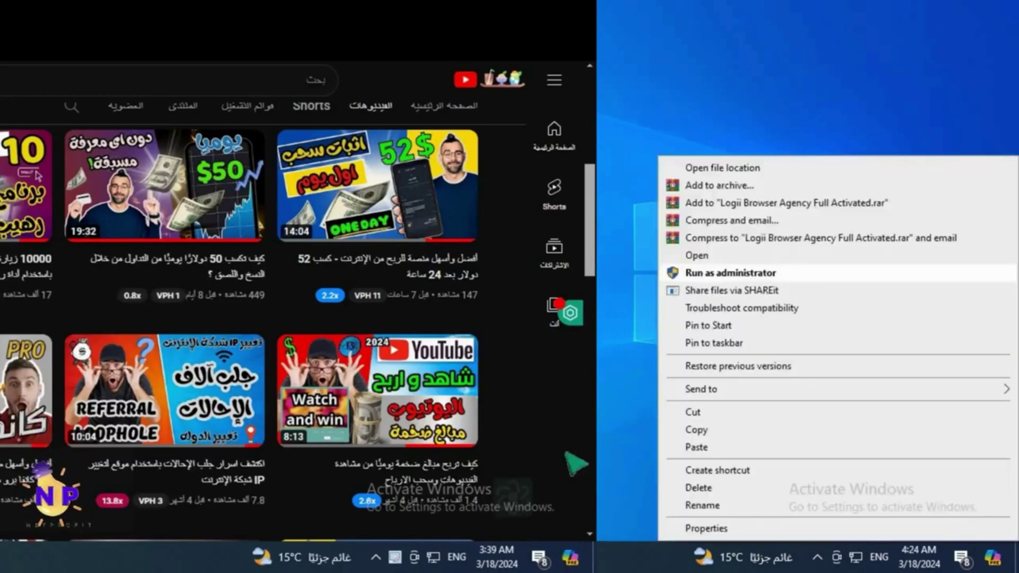
left_click(703, 275)
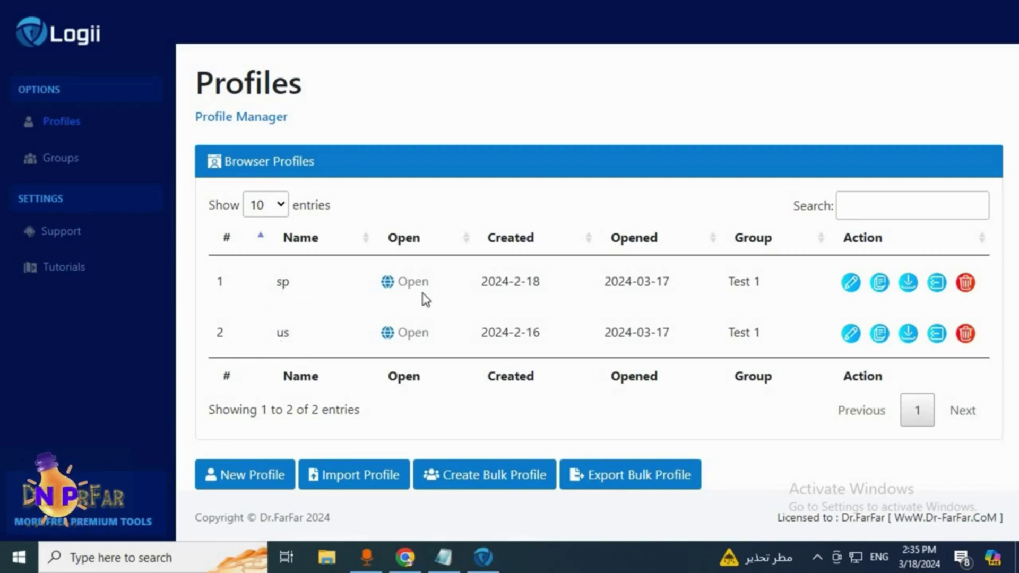
left_click(412, 340)
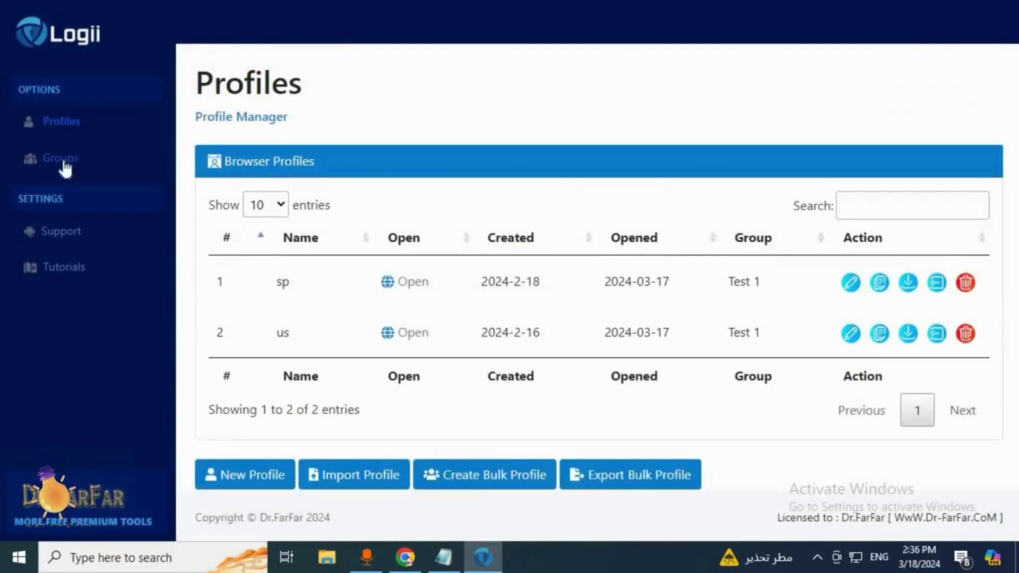
Create a new browser group named 'uytnh' on the Groups page
left_click(48, 168)
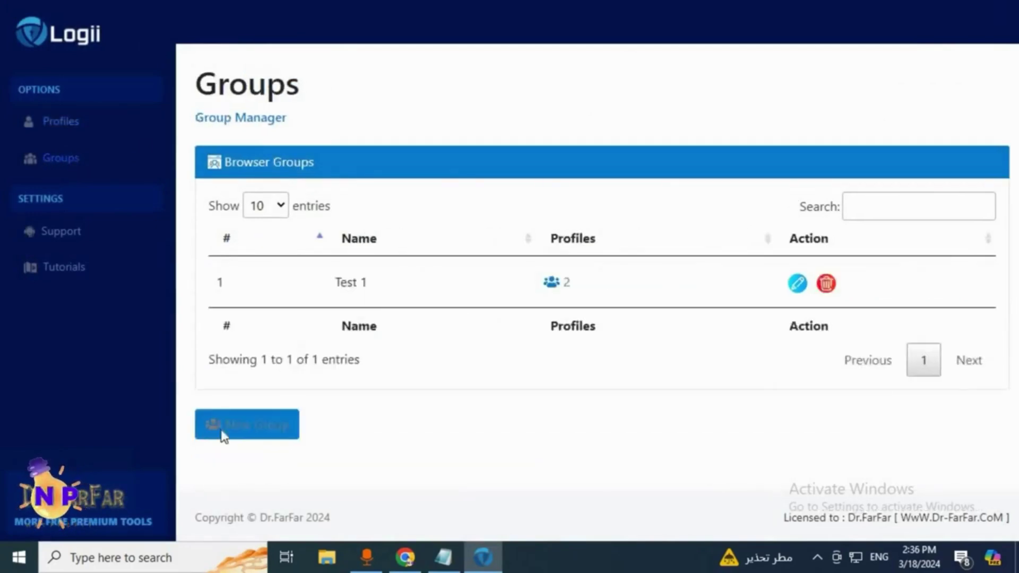
left_click(255, 419)
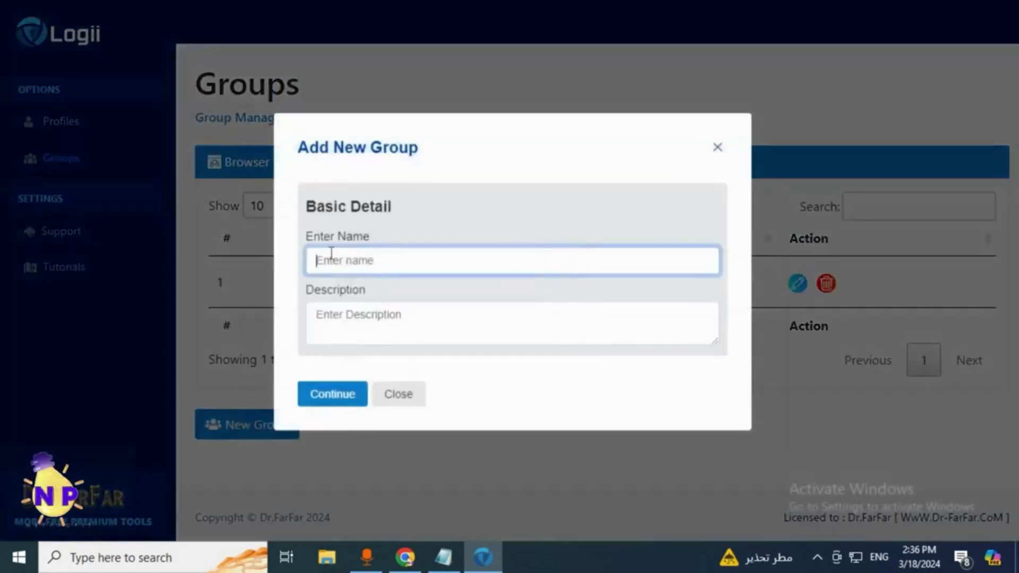
type("uytnh")
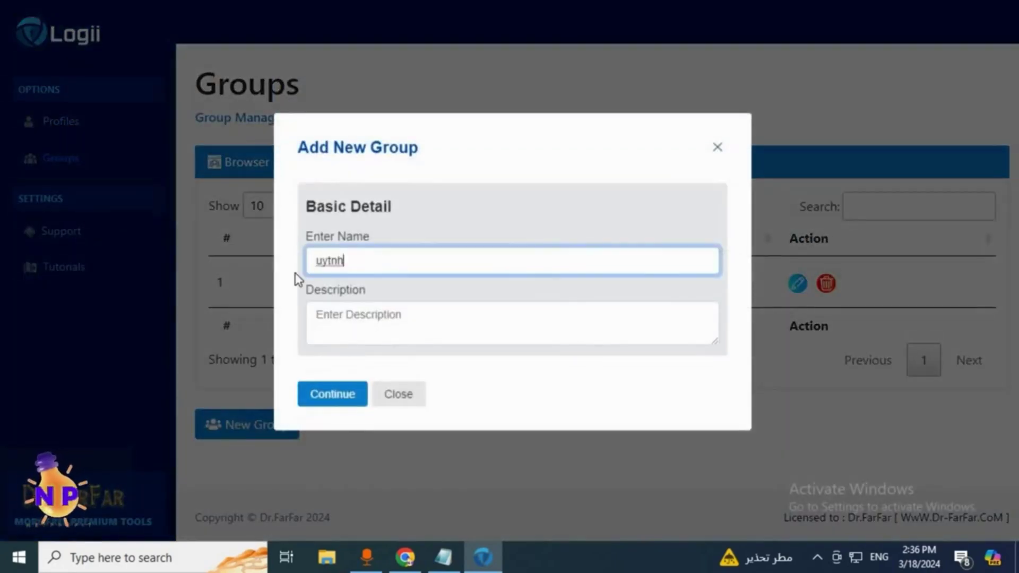
left_click(341, 321)
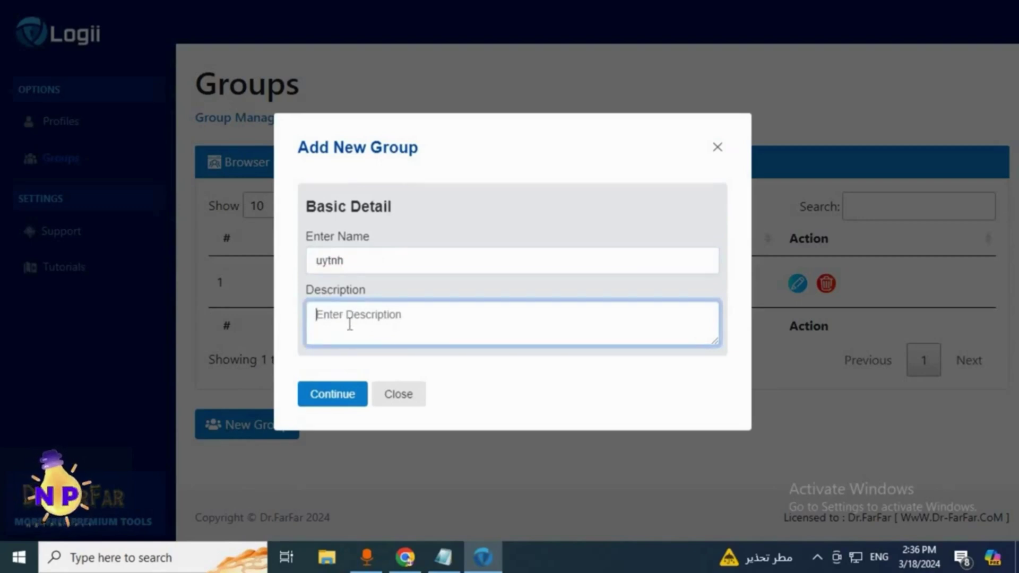
left_click(326, 398)
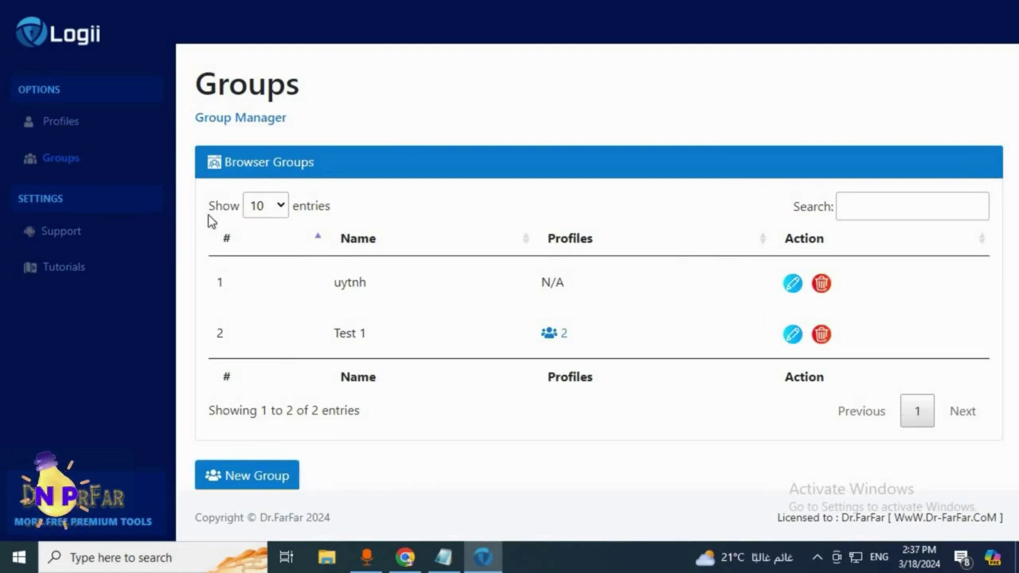
View the two profiles in group Test 1, then return to the Profiles list
left_click(552, 336)
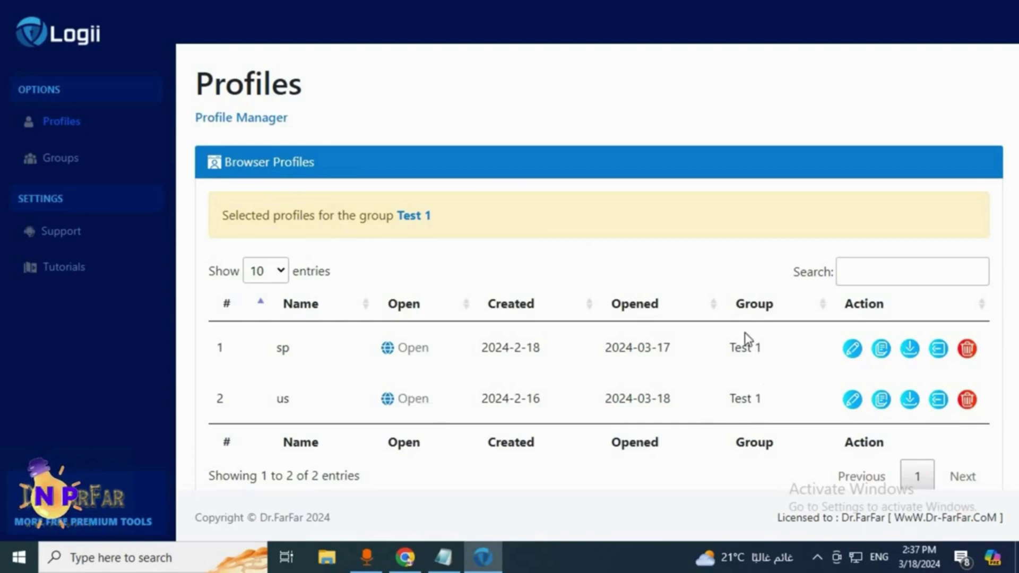
left_click(48, 167)
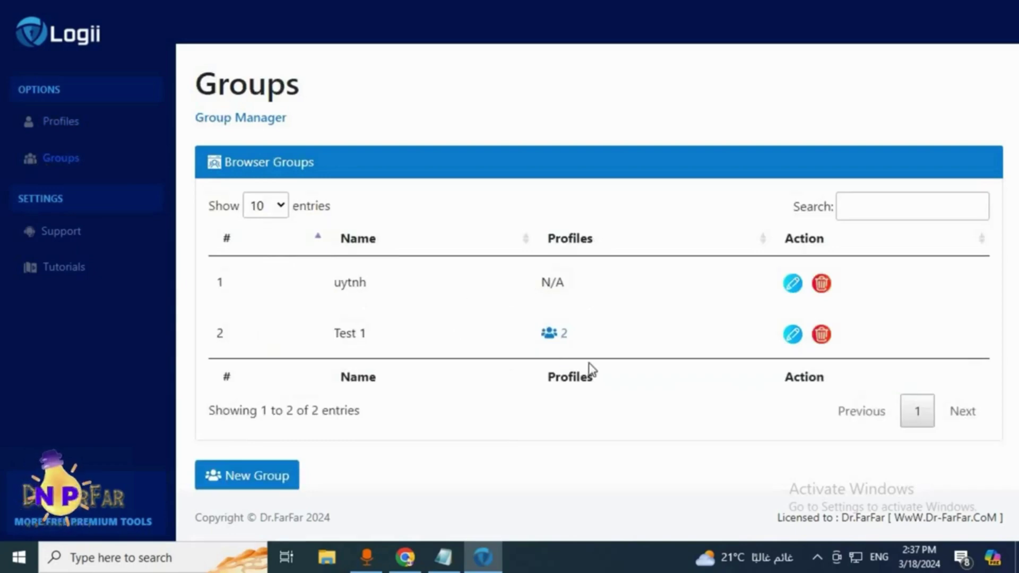
left_click(56, 137)
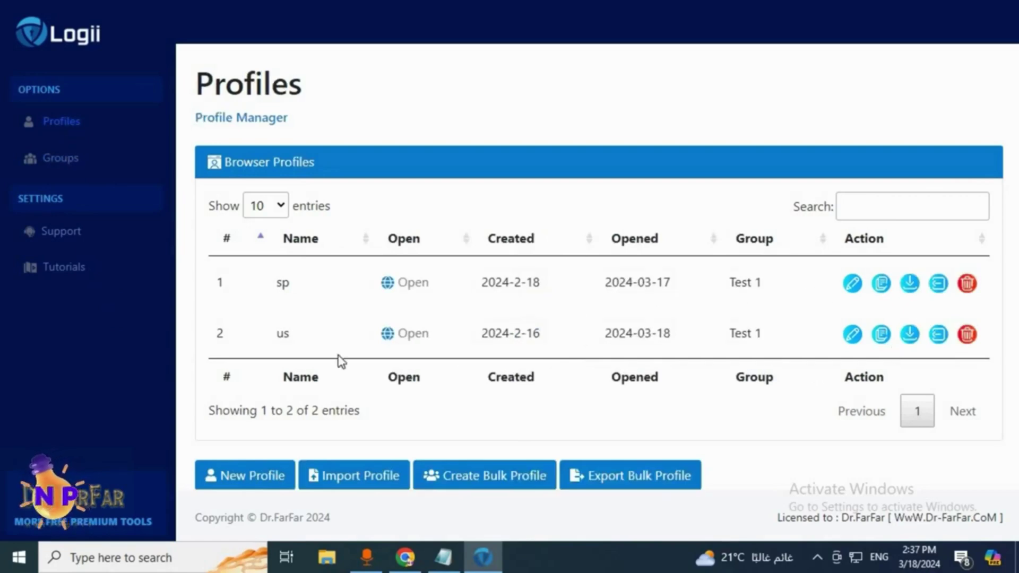
left_click(852, 334)
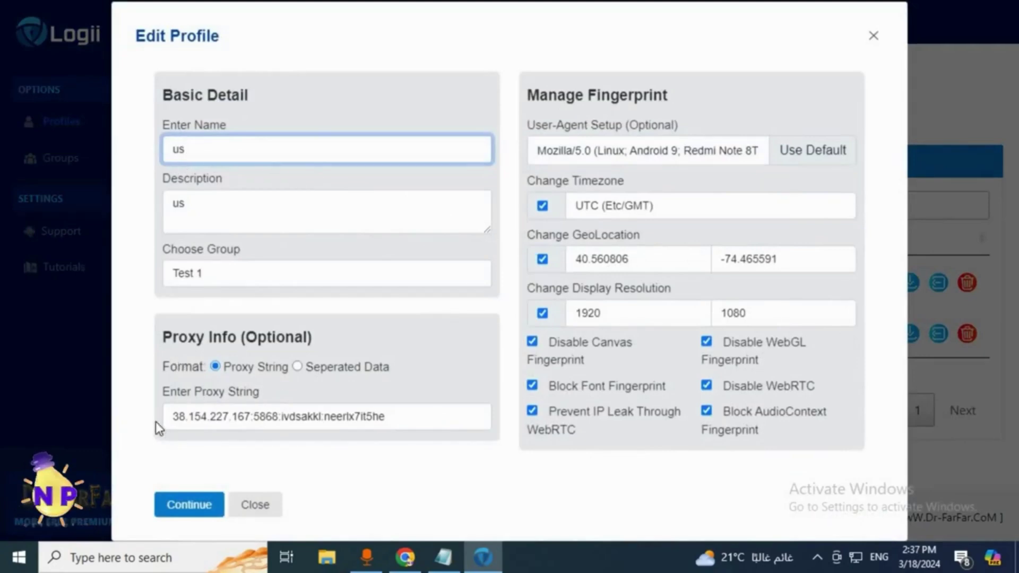
left_click_drag(388, 419, 152, 429)
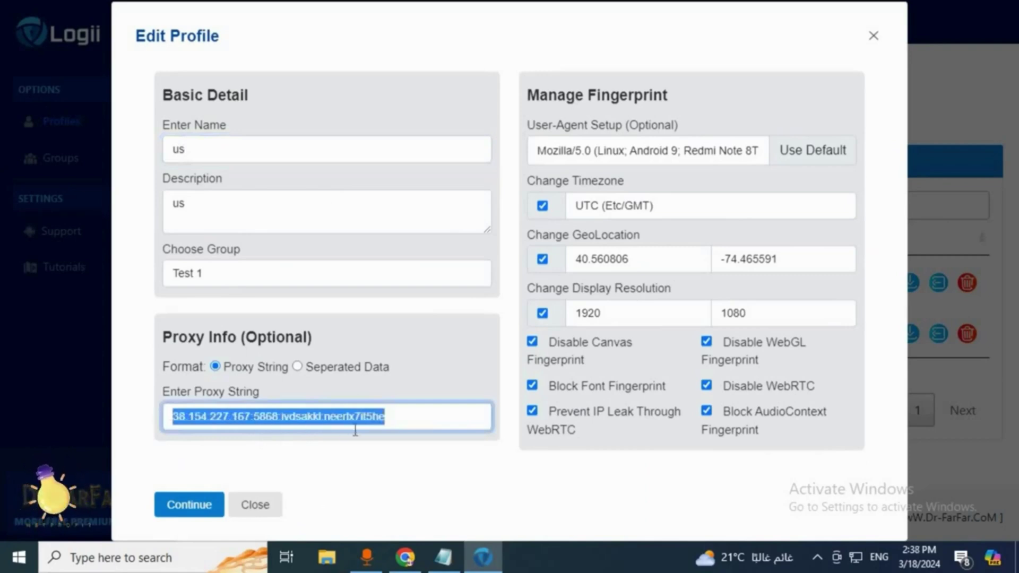
left_click(477, 418)
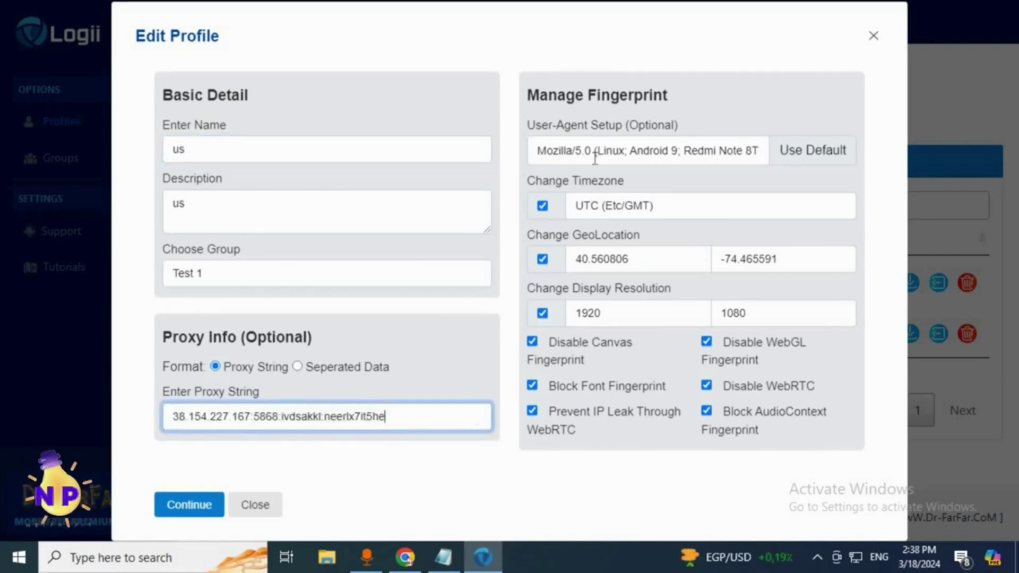
left_click(734, 150)
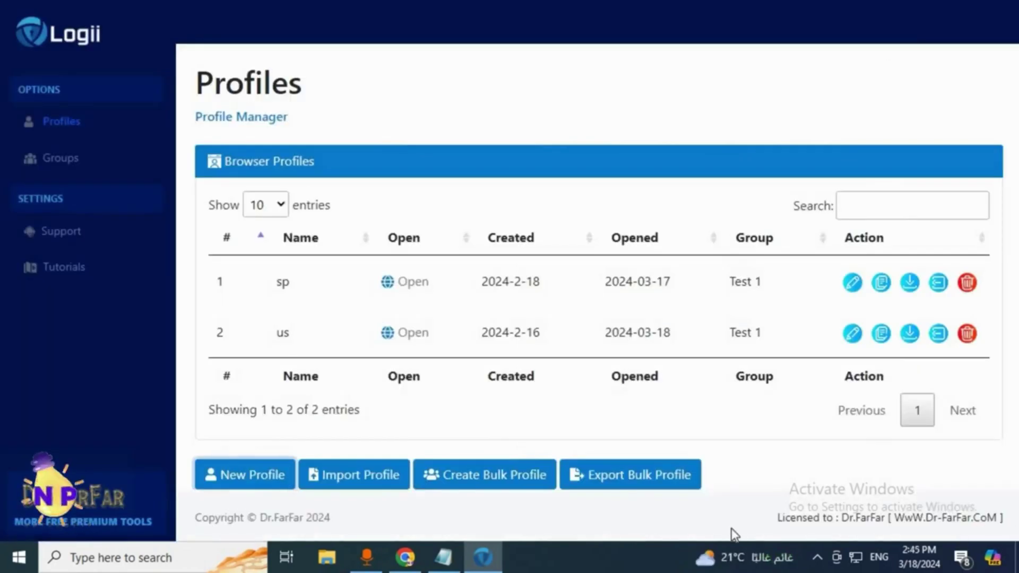
Start a new profile with name USA, description USA, and group uytnh
left_click(247, 483)
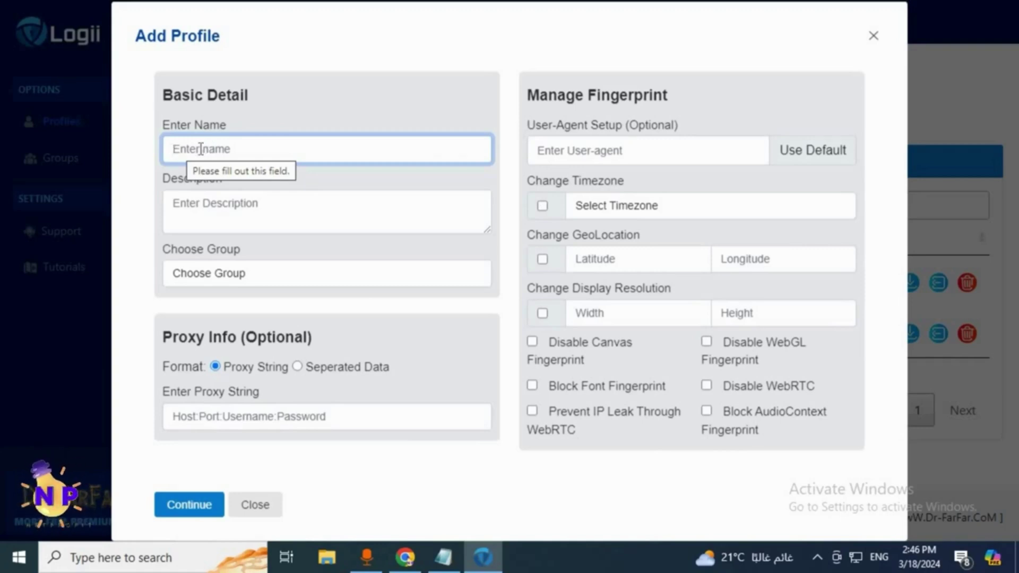
right_click(194, 150)
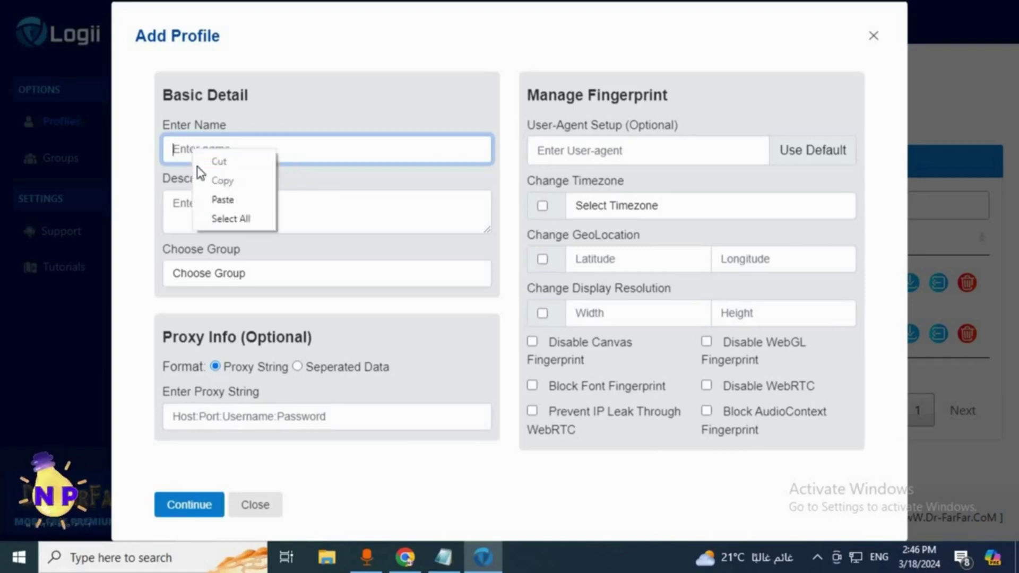
left_click(223, 199)
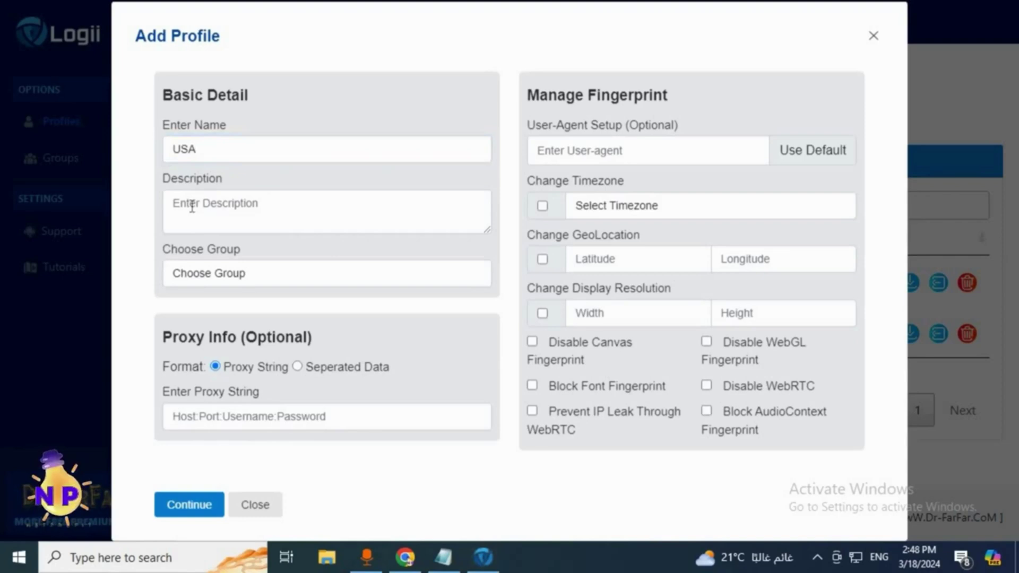
right_click(192, 208)
left_click(227, 256)
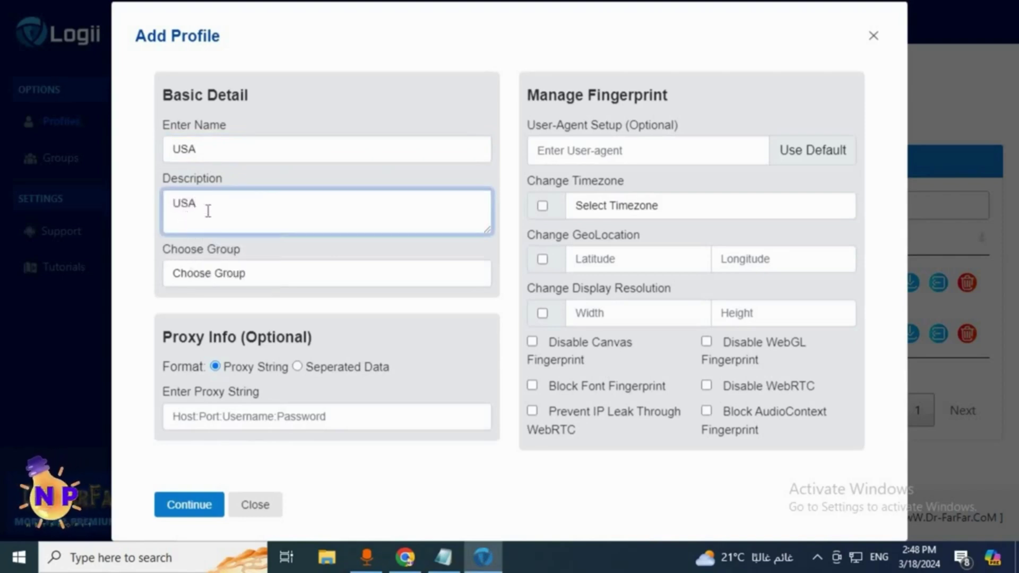
left_click(213, 274)
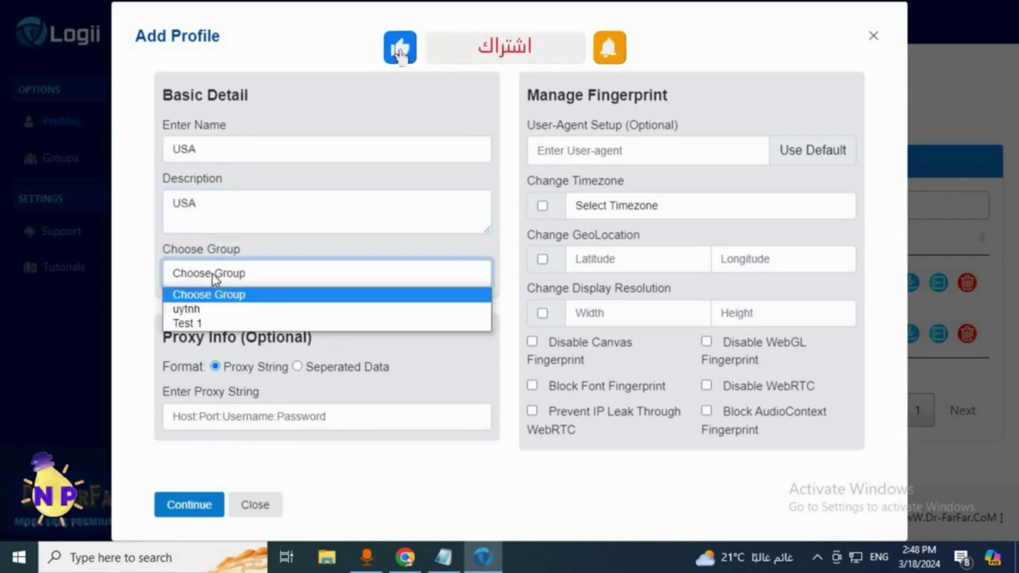
left_click(200, 313)
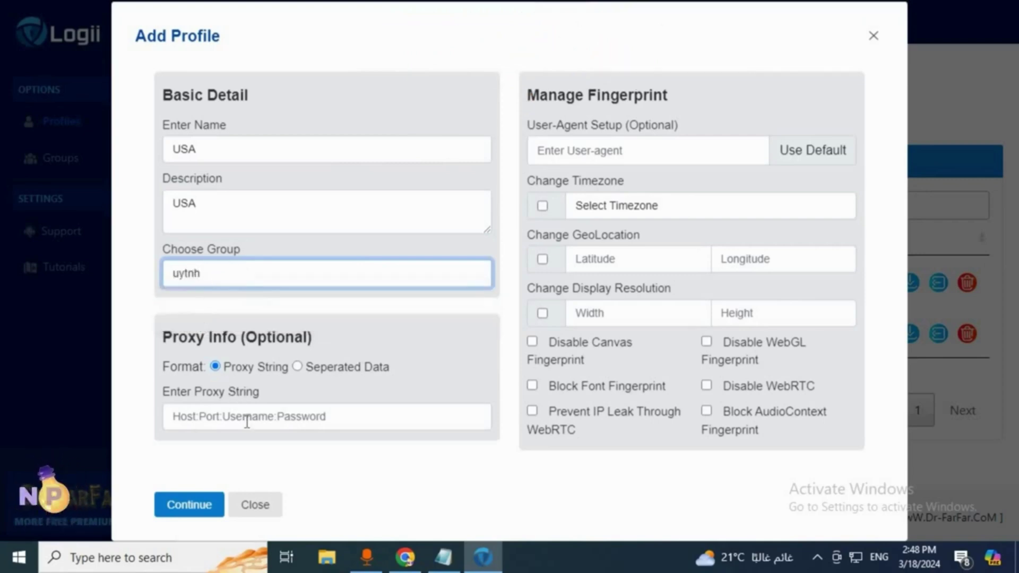
Select the United States proxy in Webshare's proxy list and download it
left_click(405, 557)
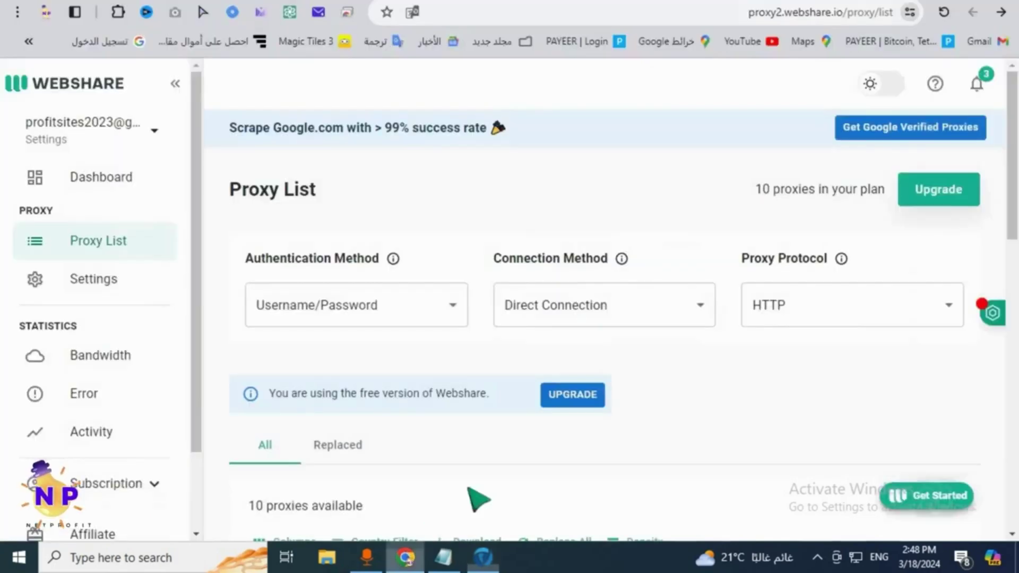
scroll(461, 288, "down", 10)
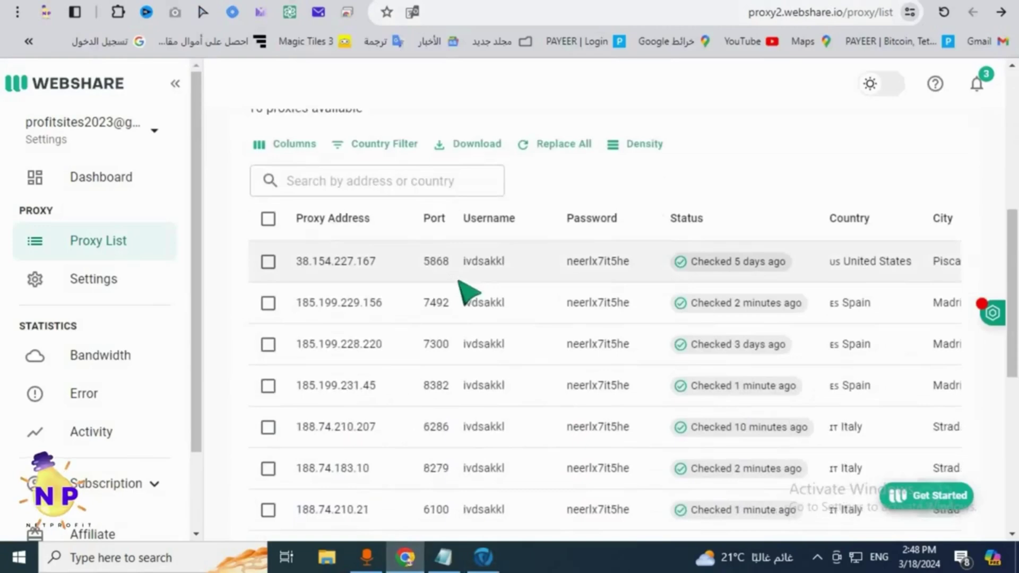
scroll(467, 292, "down", 3)
scroll(468, 292, "up", 10)
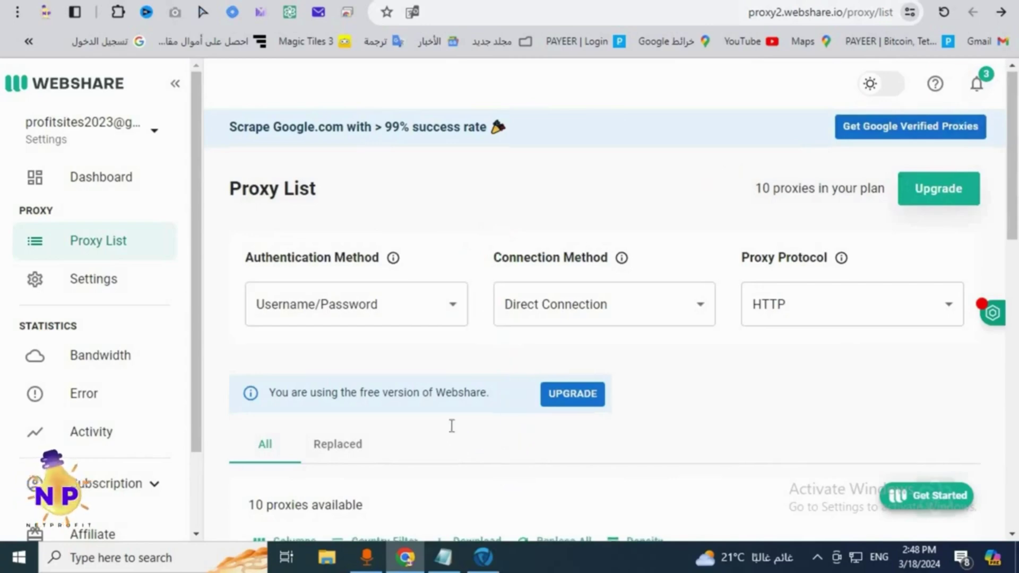
scroll(451, 425, "down", 4)
scroll(531, 372, "down", 8)
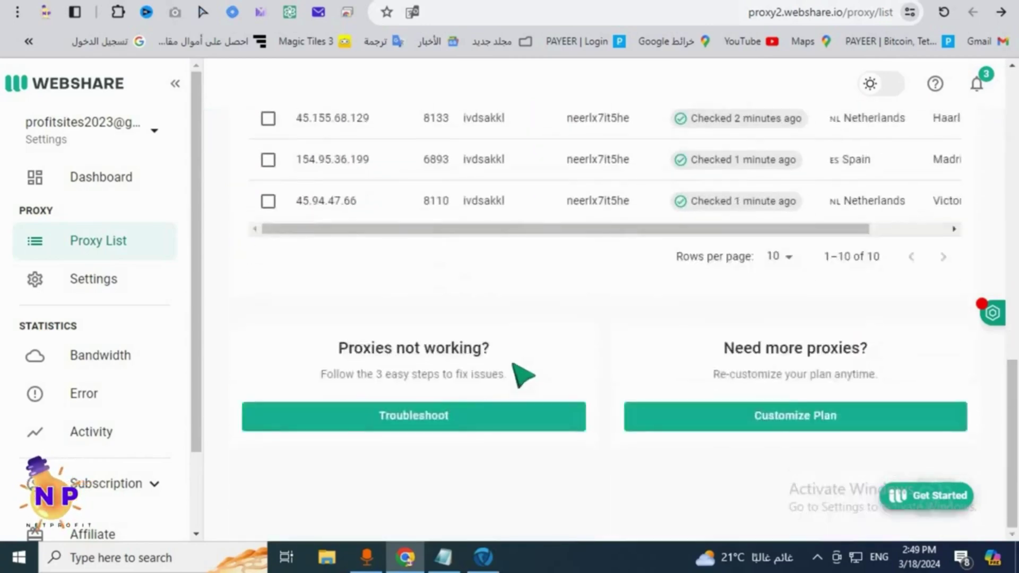
scroll(518, 375, "up", 6)
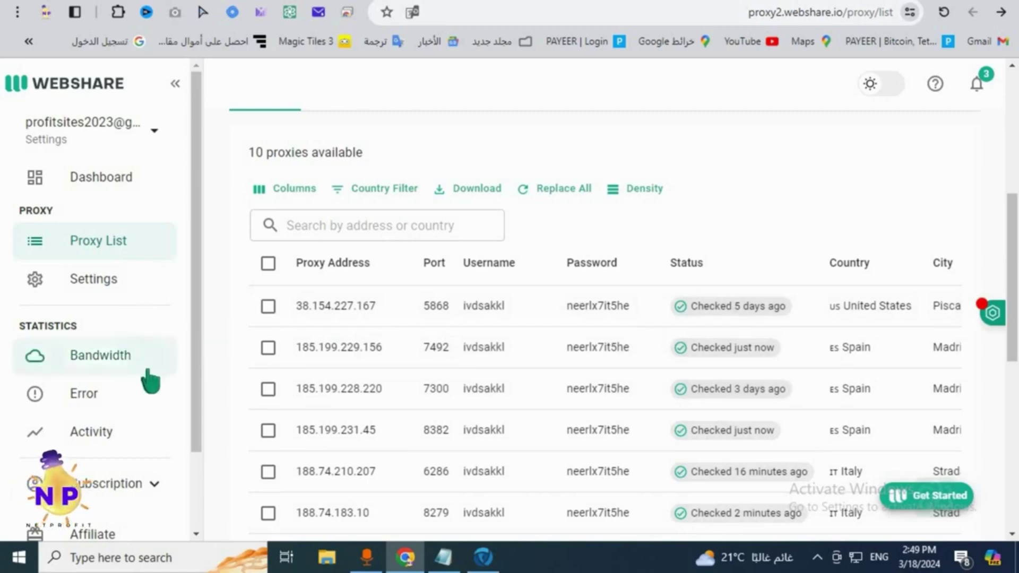
scroll(125, 406, "down", 2)
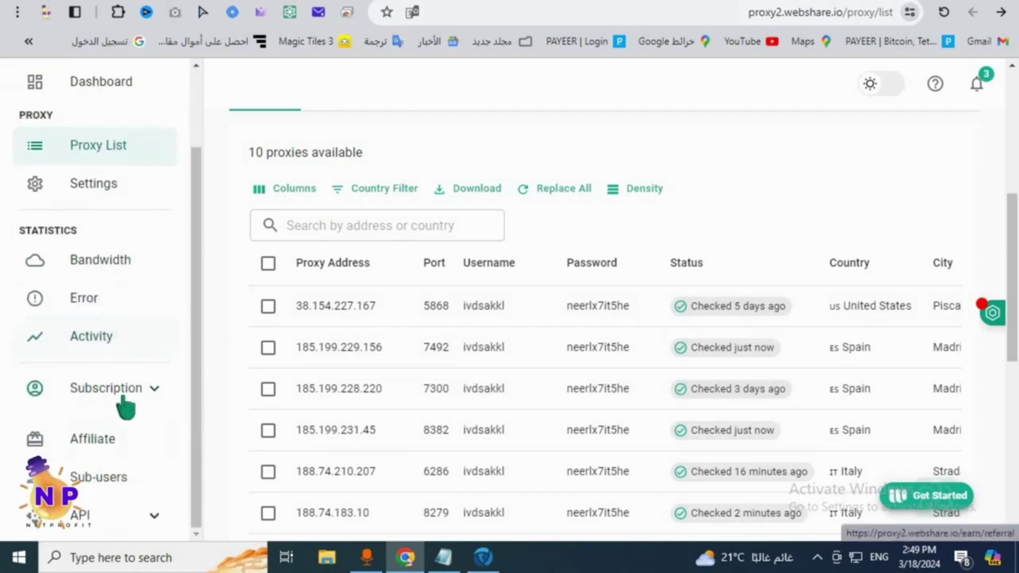
scroll(382, 425, "down", 2)
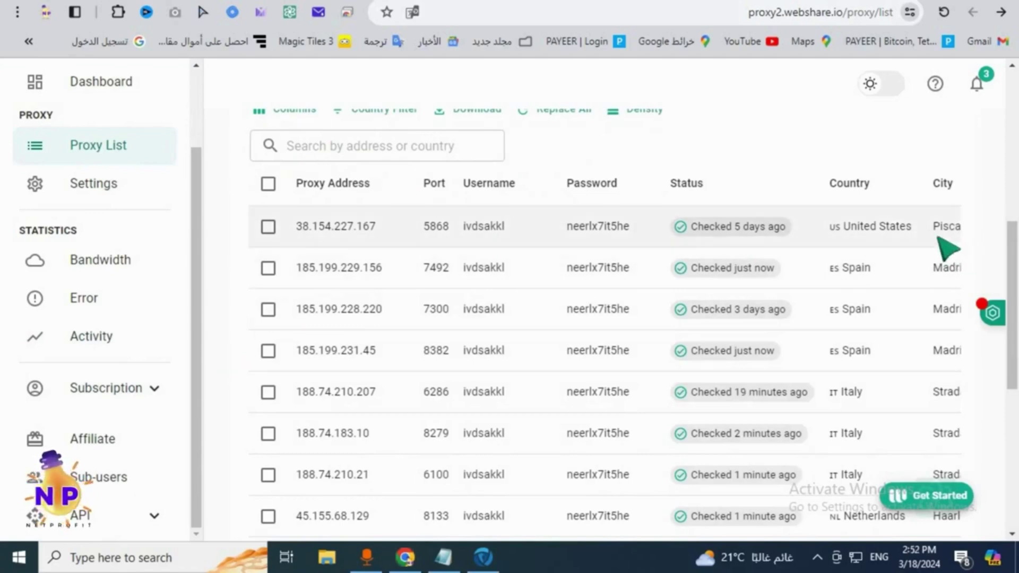
left_click(277, 232)
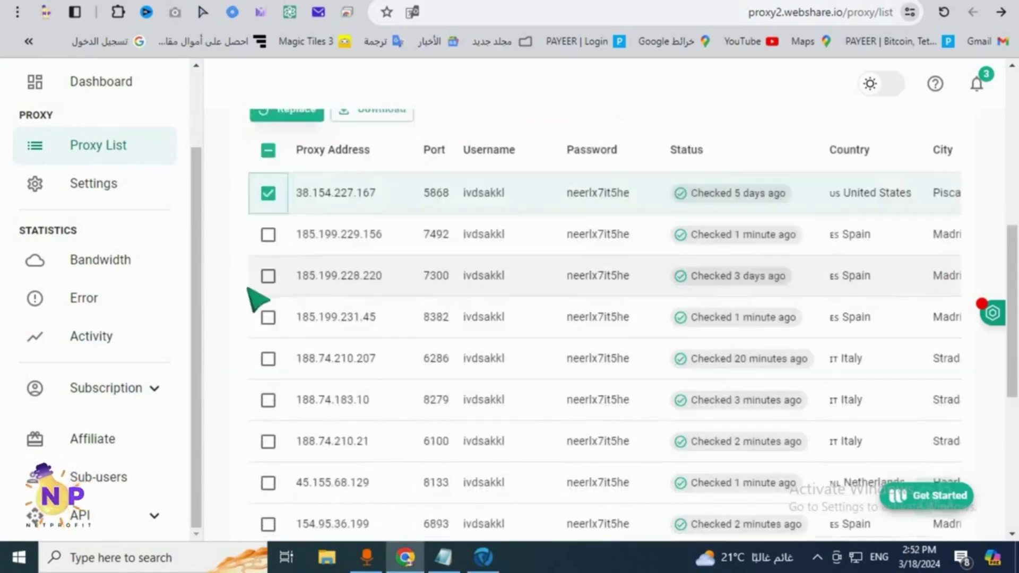
scroll(287, 292, "up", 3)
left_click(376, 276)
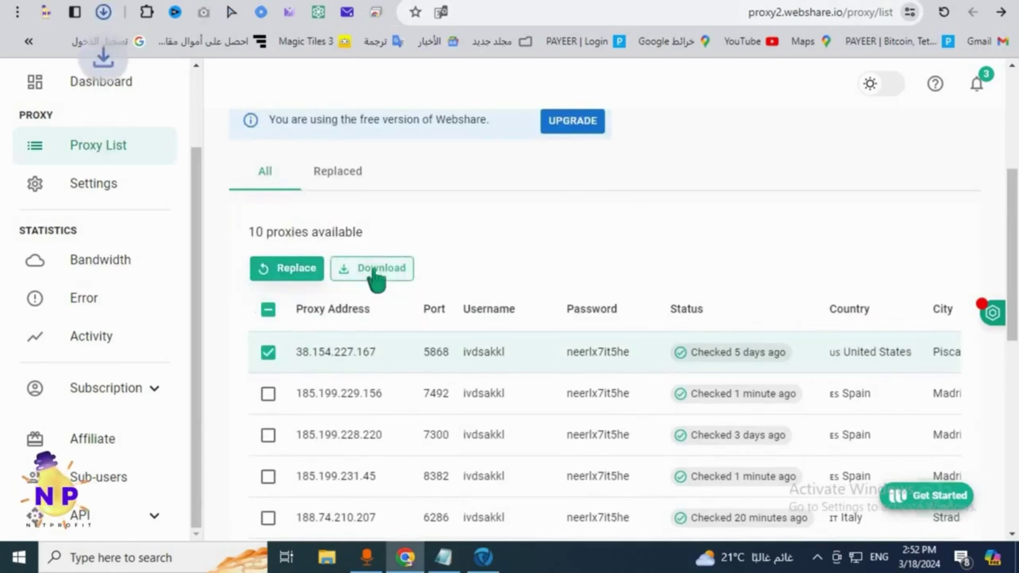
Copy the proxy line 38.154.227.167:5868 from the downloaded 'Webshare 1 proxies' file
left_click(223, 78)
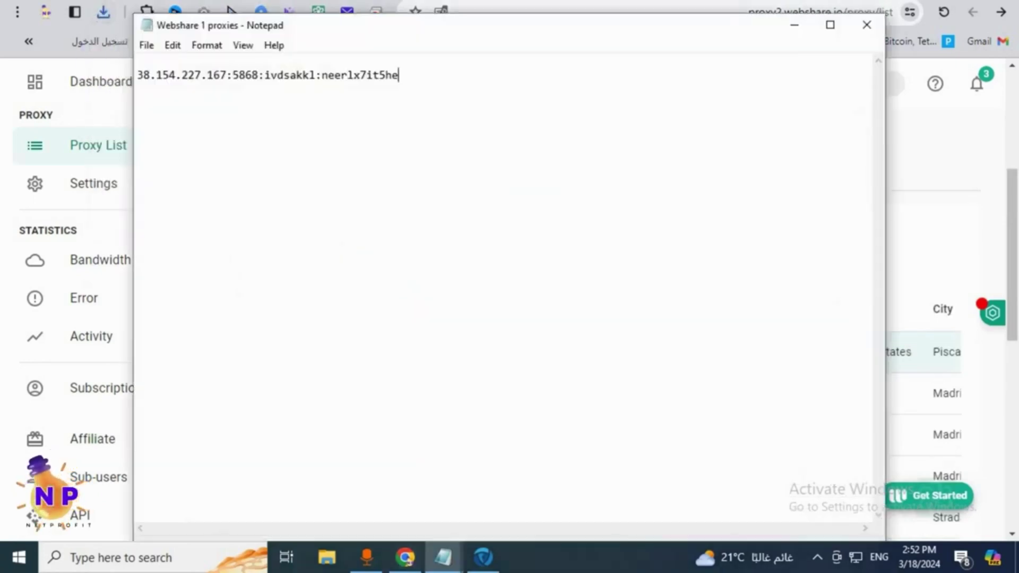
left_click_drag(401, 76, 123, 75)
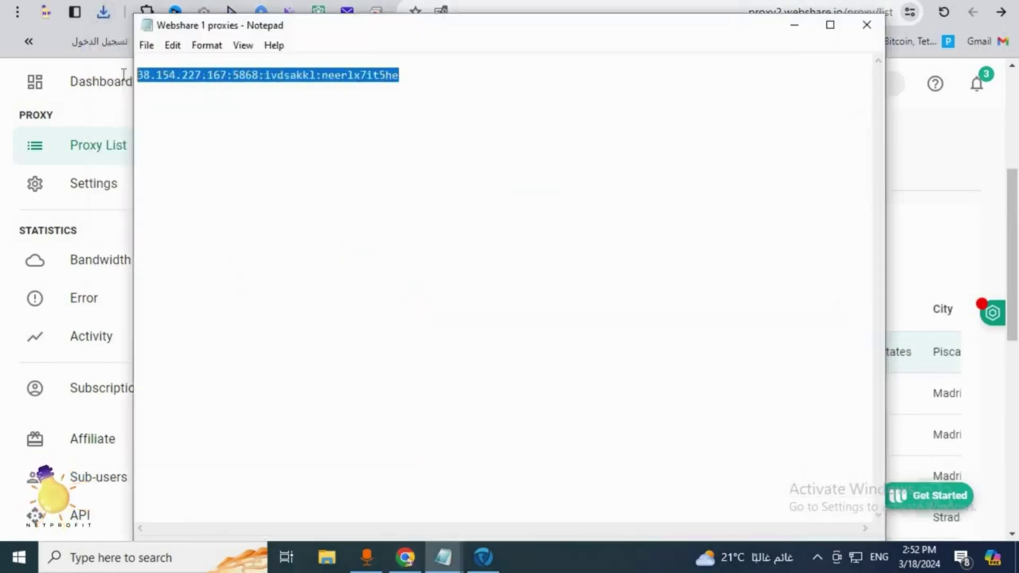
right_click(304, 79)
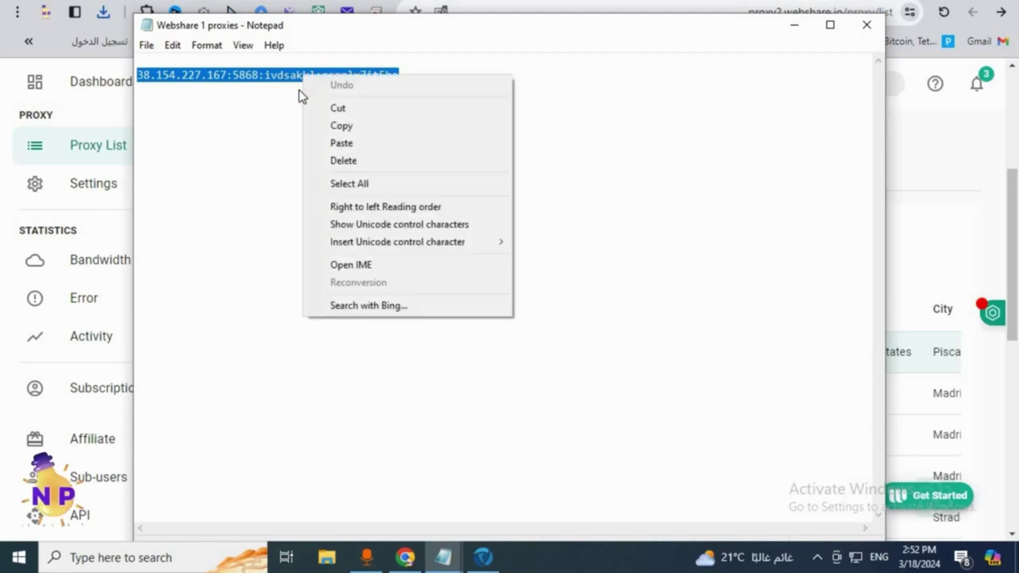
left_click(342, 126)
left_click(866, 25)
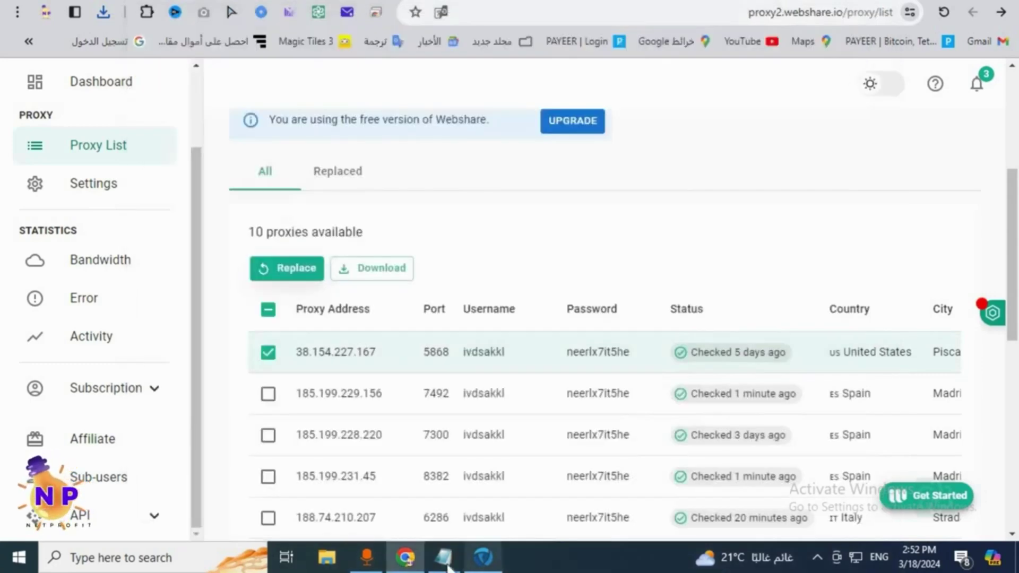
Paste the copied proxy string into the USA profile and save it
left_click(474, 562)
right_click(232, 424)
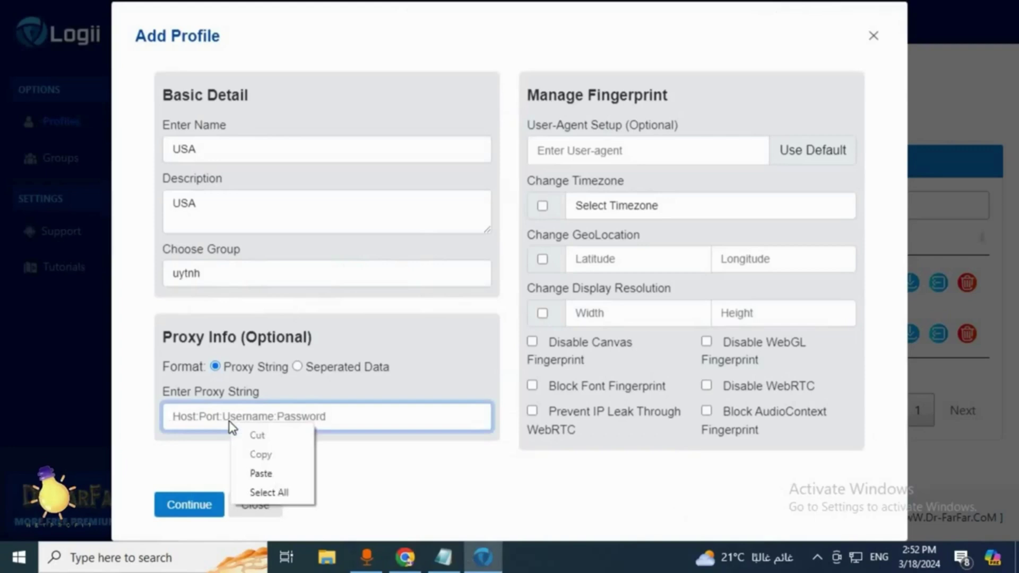
left_click(272, 474)
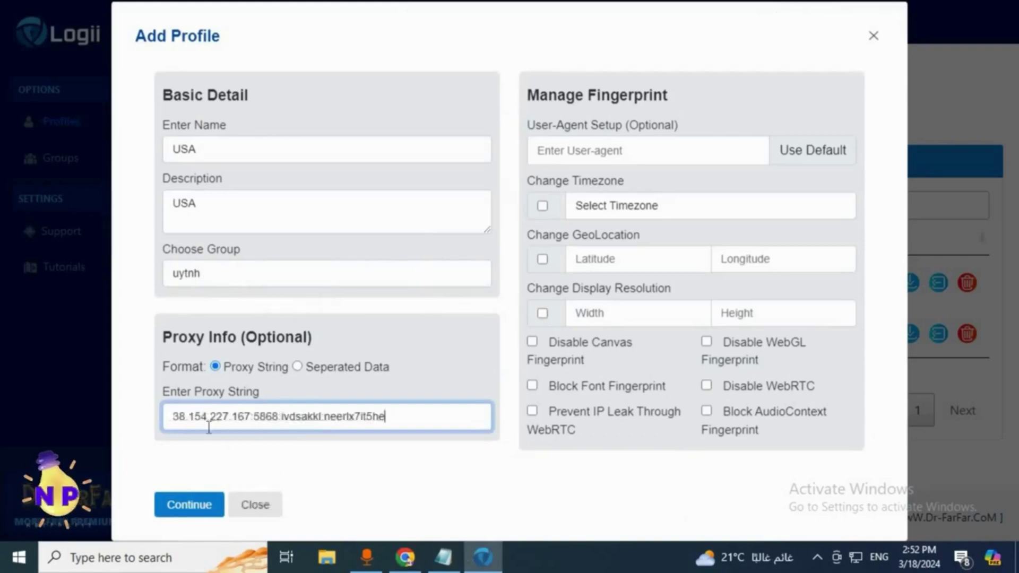
left_click(188, 507)
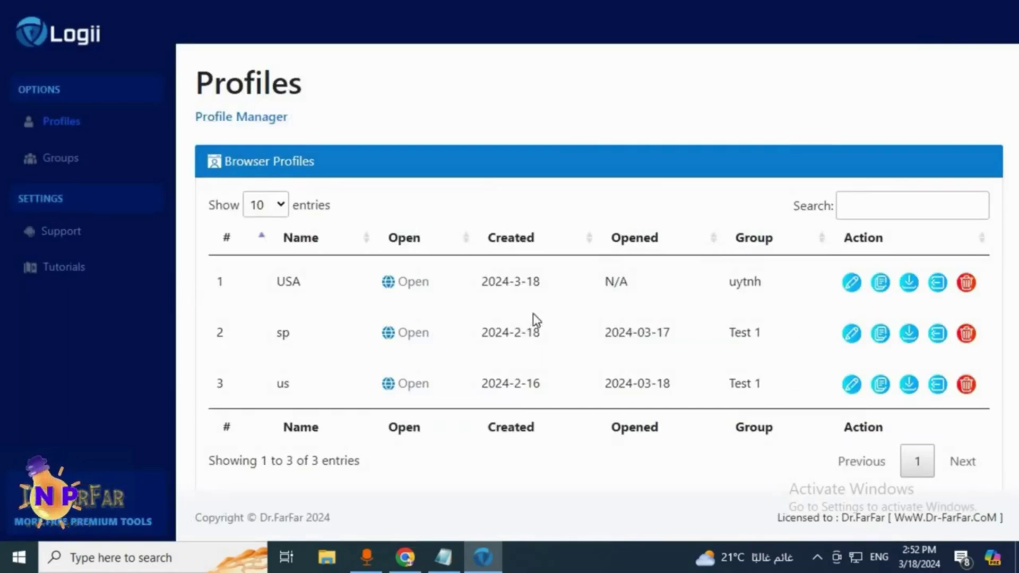
Reopen the USA profile for editing and select its proxy 38.154.227.167:5868
left_click(852, 283)
left_click_drag(399, 415, 151, 422)
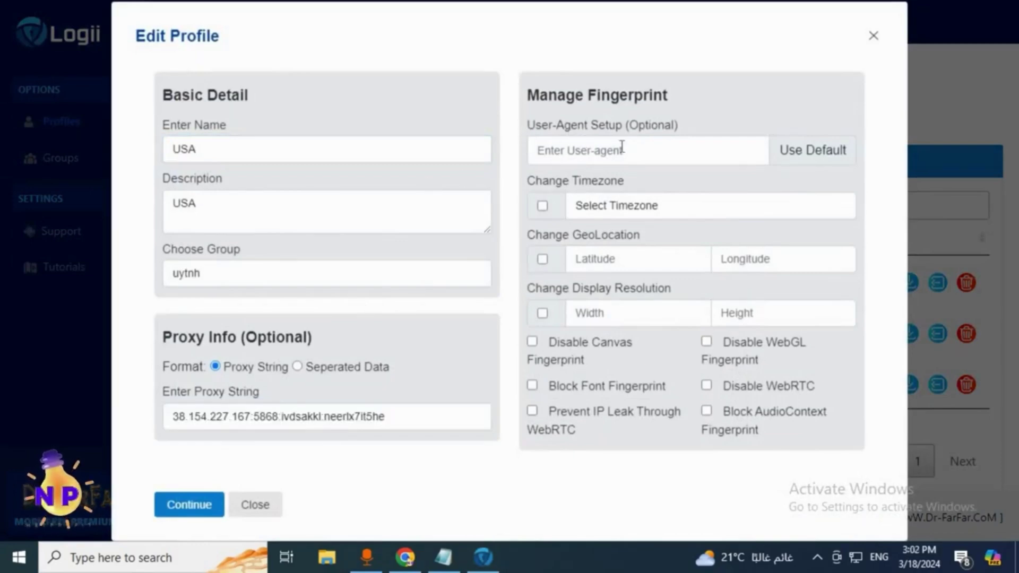
mouse_move(617, 157)
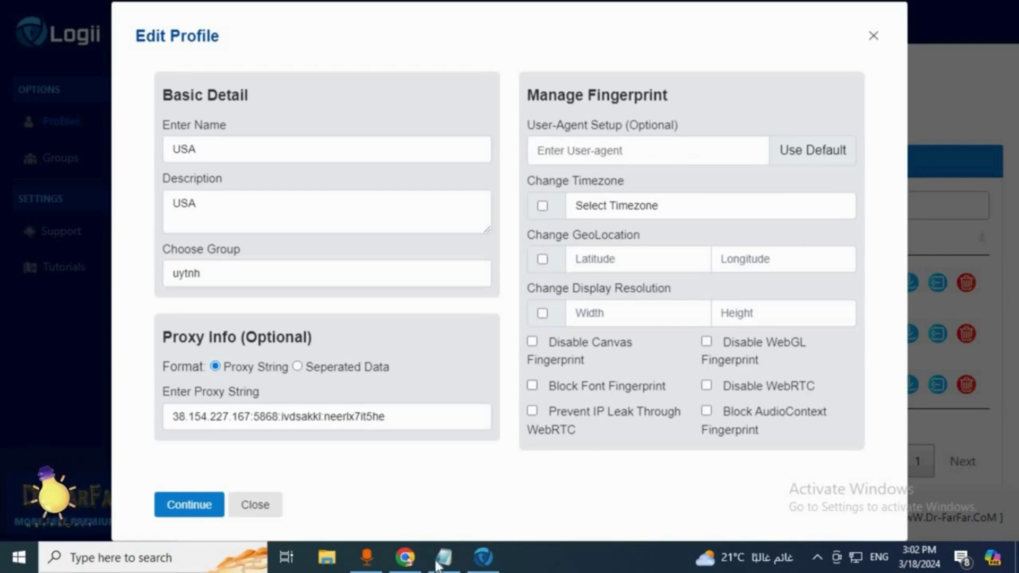
Copy the first random user-agent string from user-agents.net, then return to Logii
left_click(406, 557)
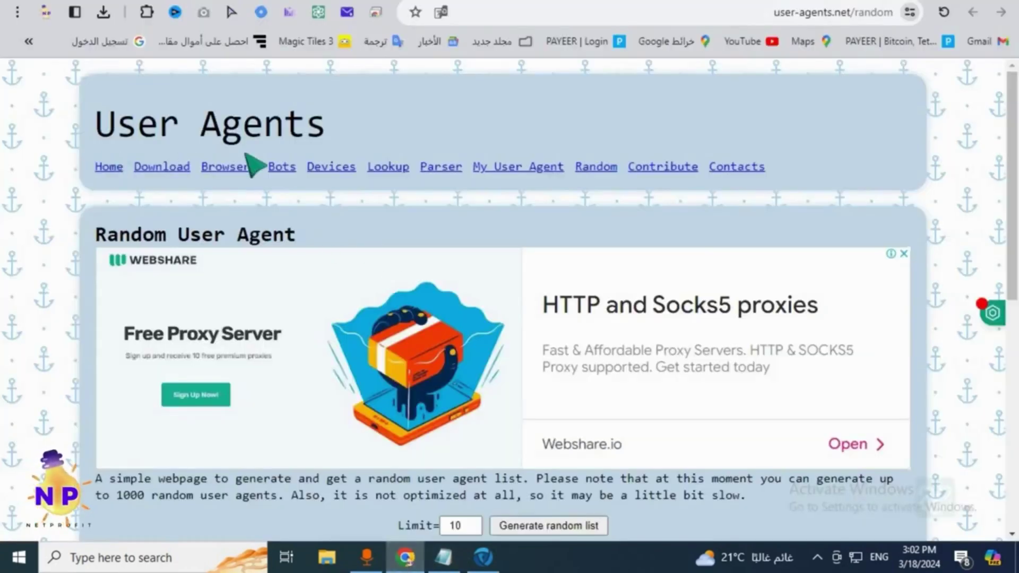
scroll(645, 204, "down", 7)
left_click_drag(626, 192, 153, 178)
right_click(601, 181)
left_click(584, 359)
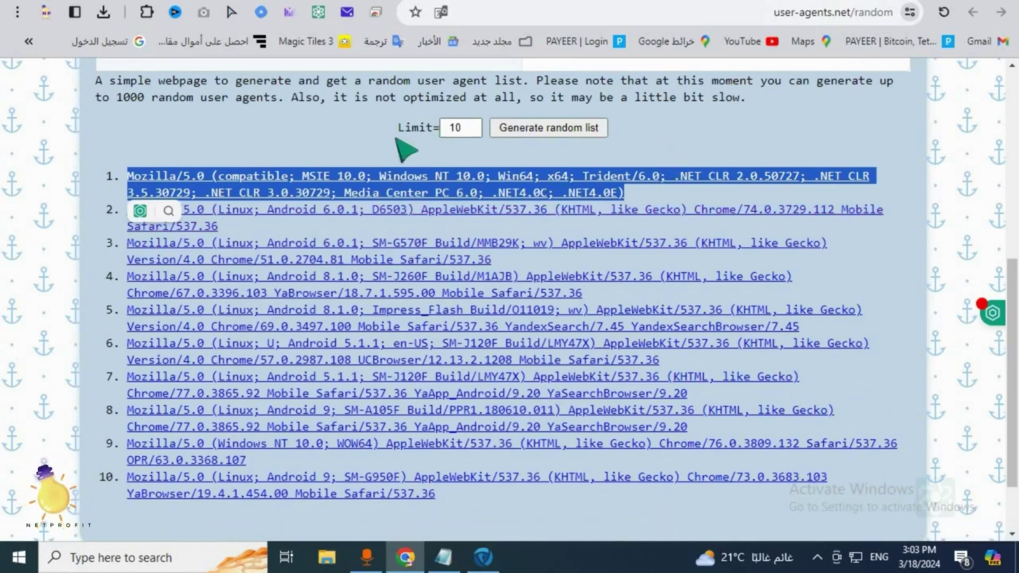
scroll(472, 144, "up", 8)
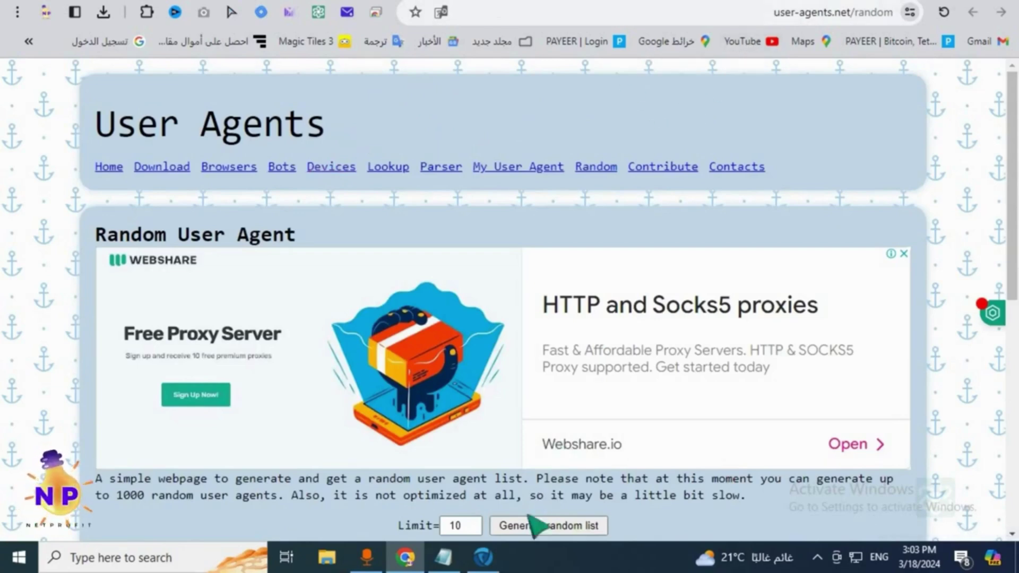
left_click(483, 556)
Paste the Mozilla/5.0 MSIE 10.0 user agent into the profile and open the timezone list
right_click(595, 154)
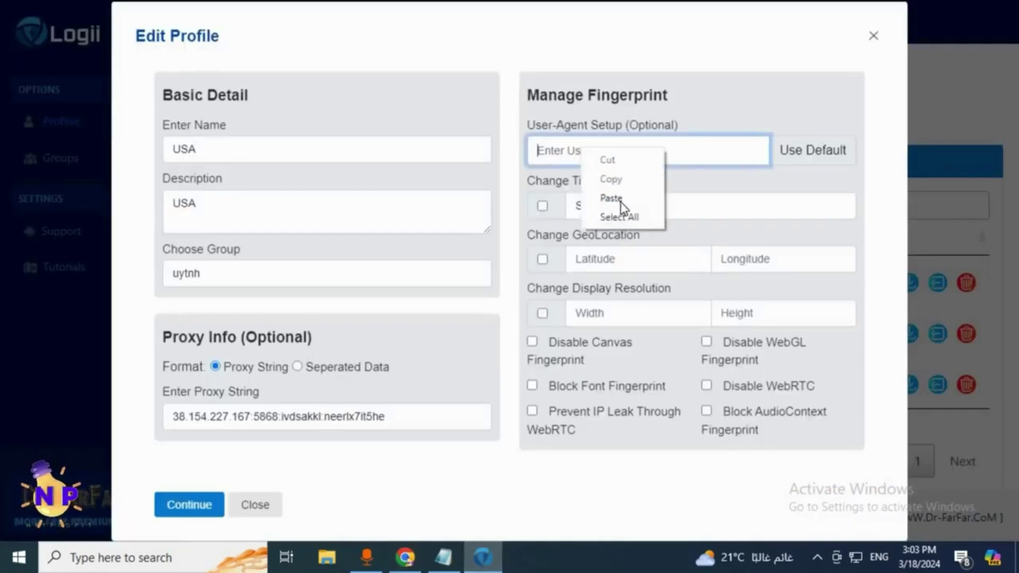
left_click(611, 198)
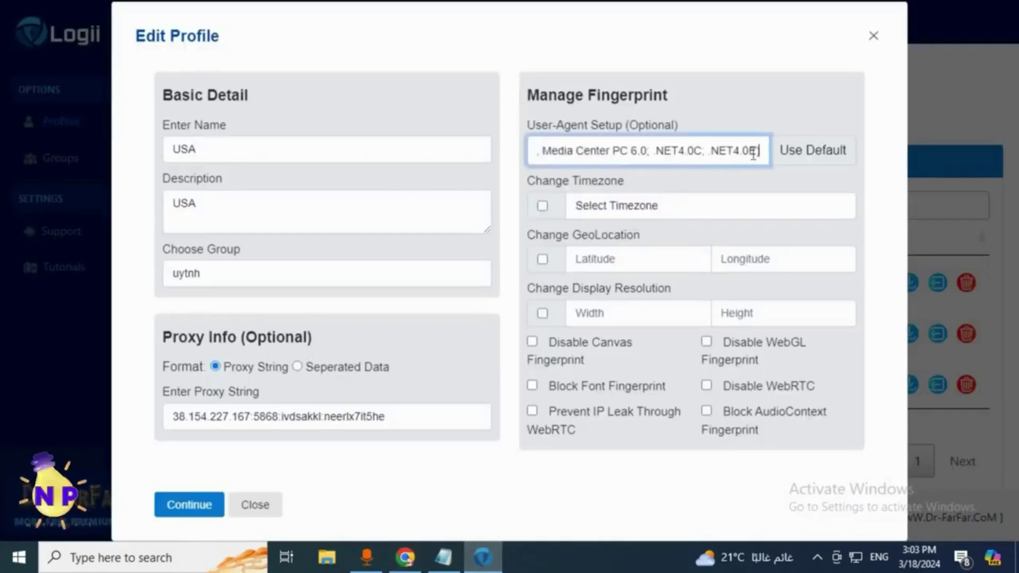
left_click(602, 202)
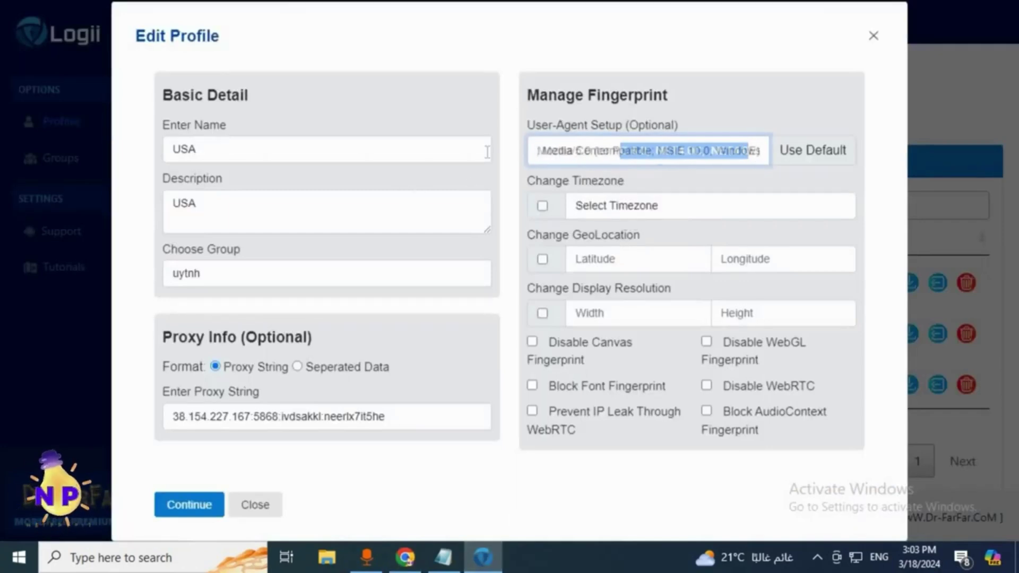
left_click(639, 212)
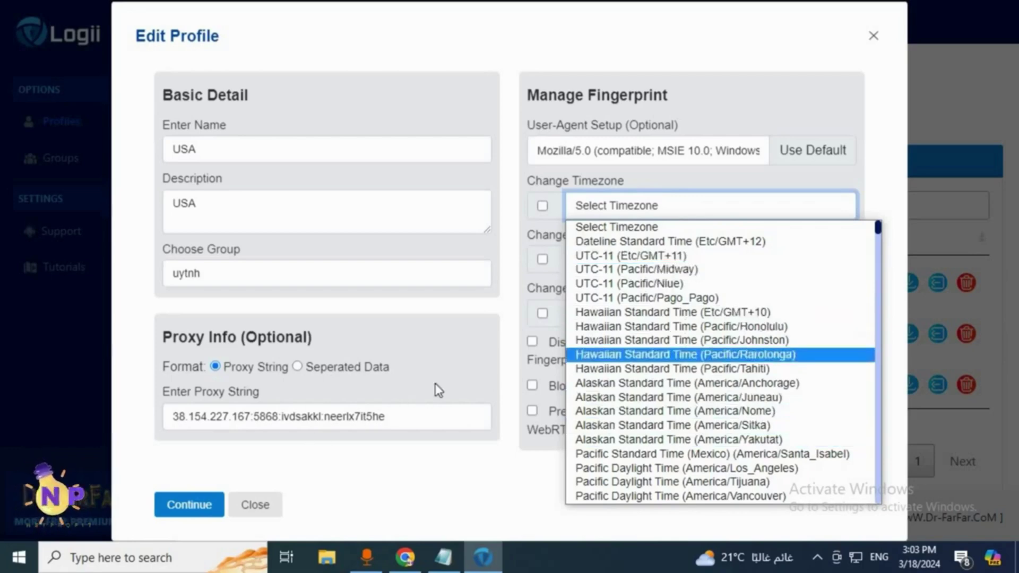
key("u")
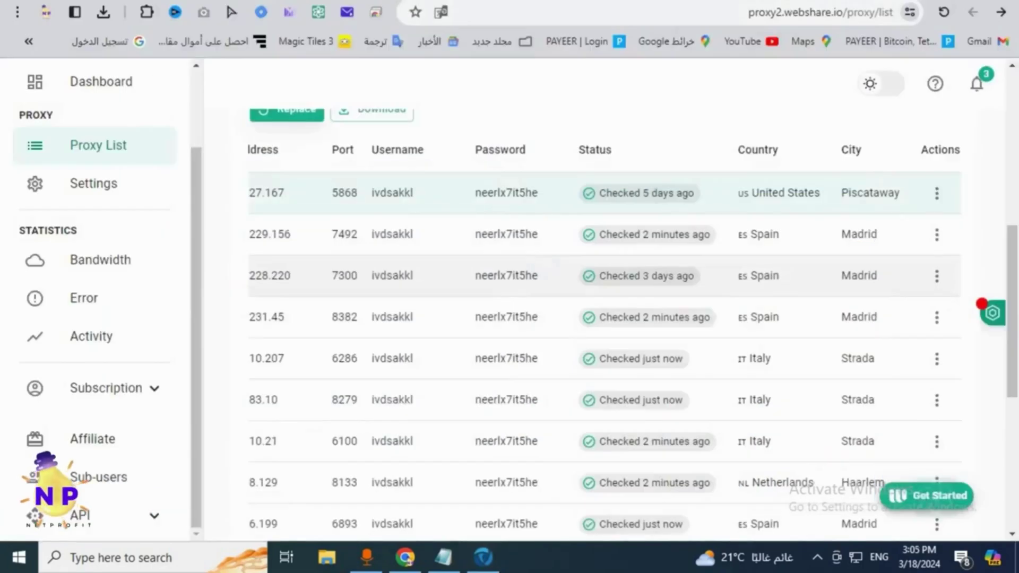
Look up the time zone of Piscataway, the proxy's city: Eastern Daylight Time, UTC/GMT -4
double_click(871, 193)
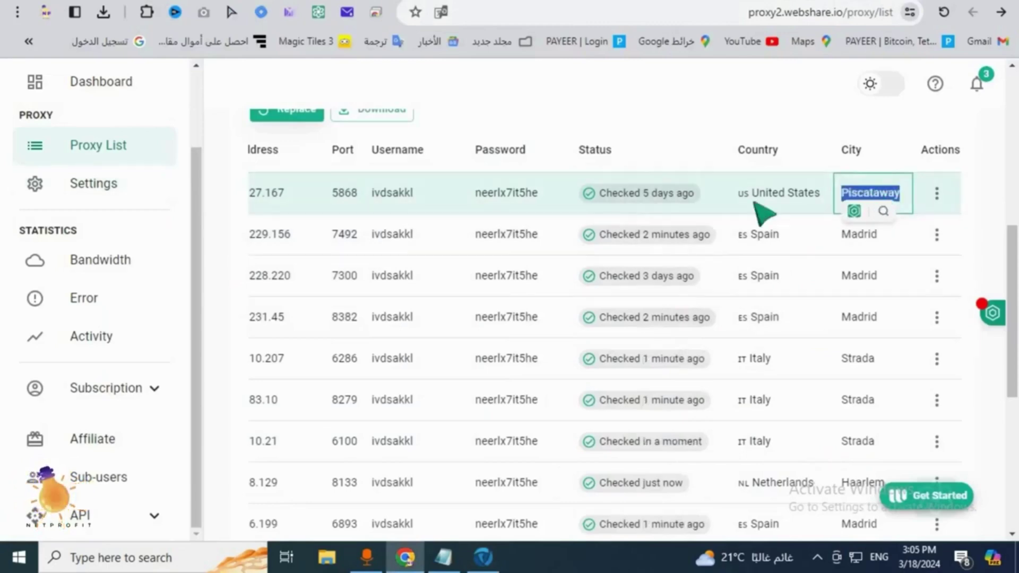
left_click(879, 202)
left_click_drag(843, 193, 901, 194)
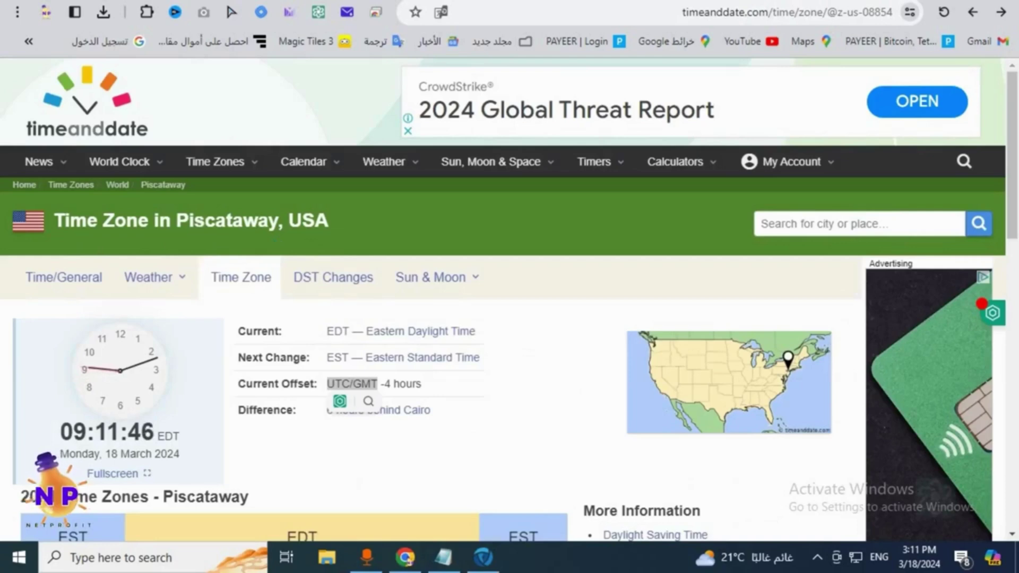
scroll(340, 395, "down", 2)
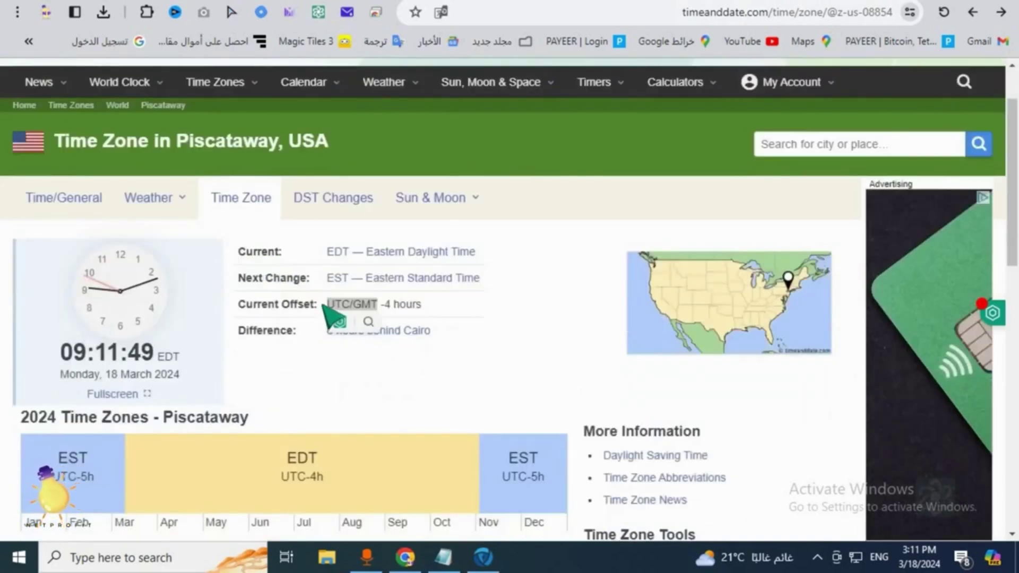
left_click(332, 314)
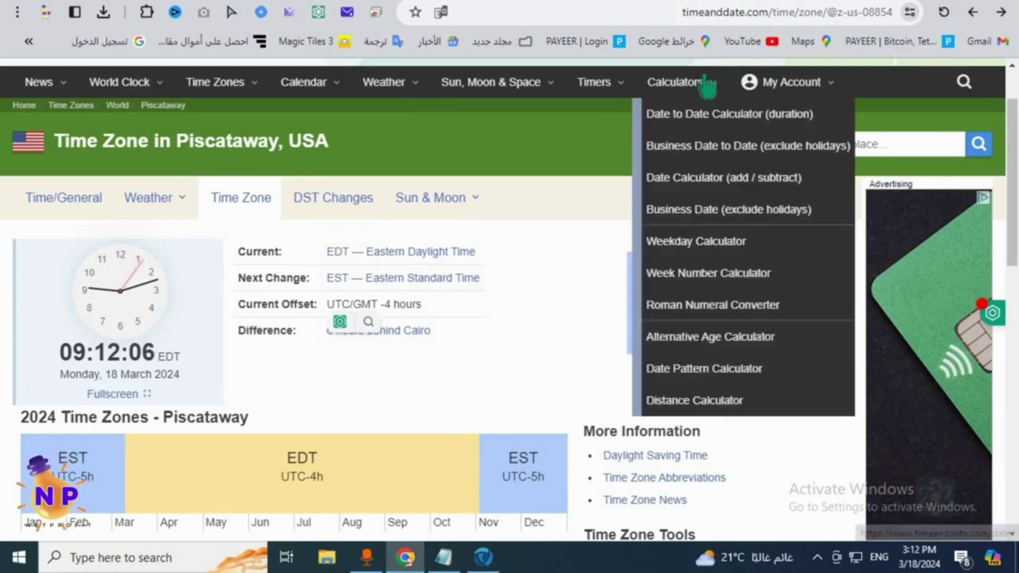
Choose UTC-02 (America/Noronha) from the timezone list and tick the timezone-change checkbox
left_click(483, 557)
left_click(654, 208)
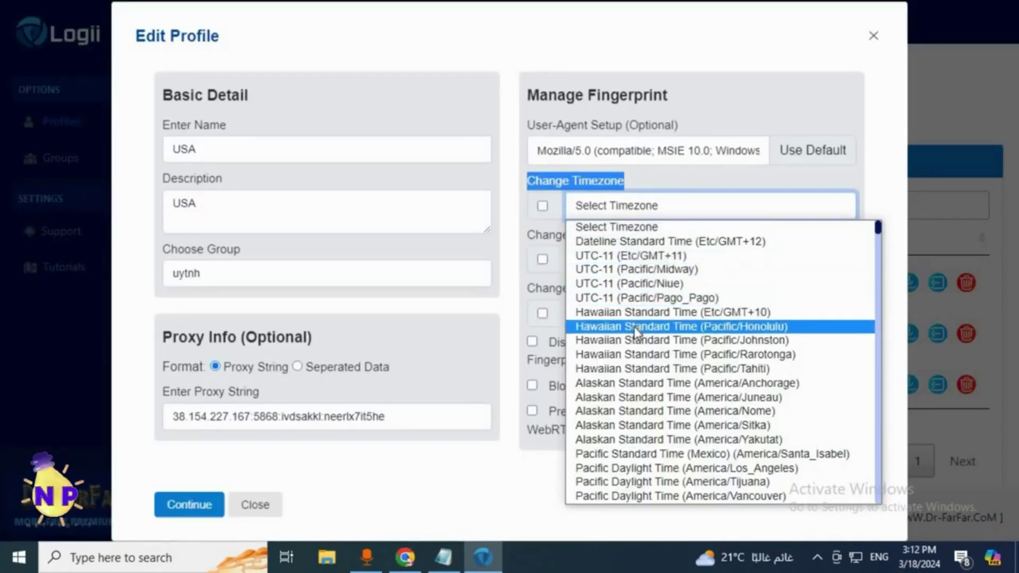
scroll(637, 308, "down", 10)
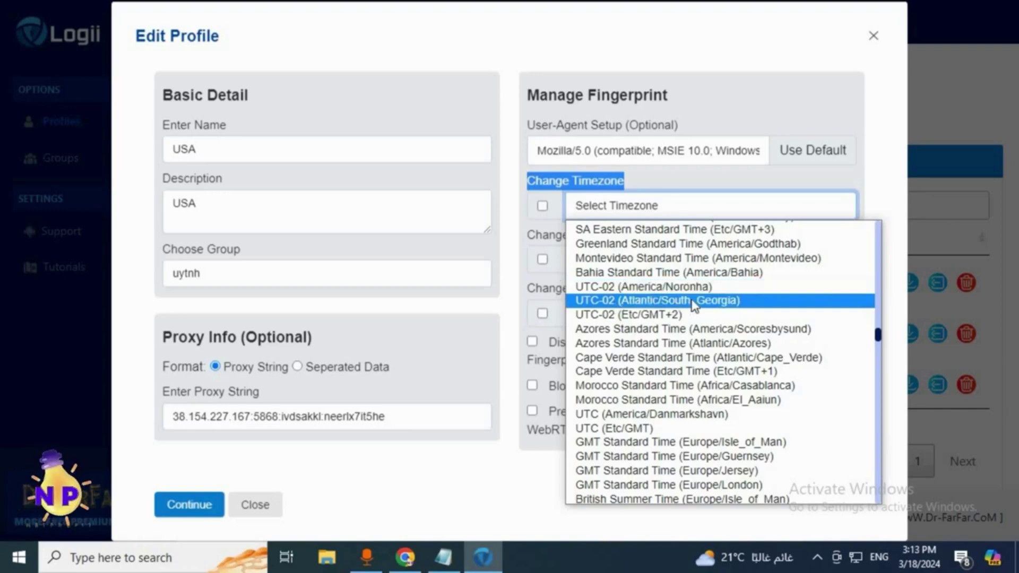
left_click(655, 288)
left_click(399, 257)
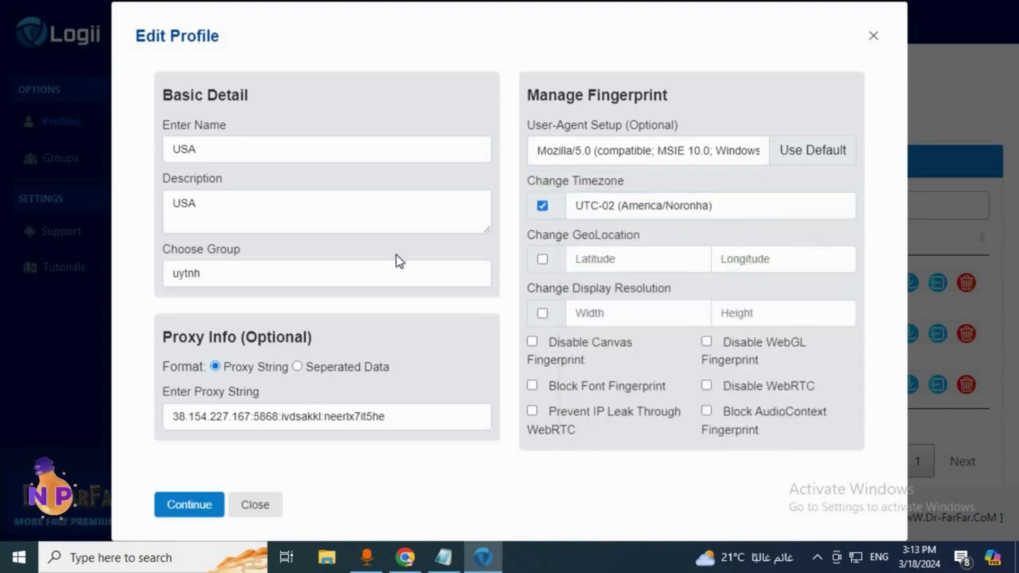
left_click(195, 507)
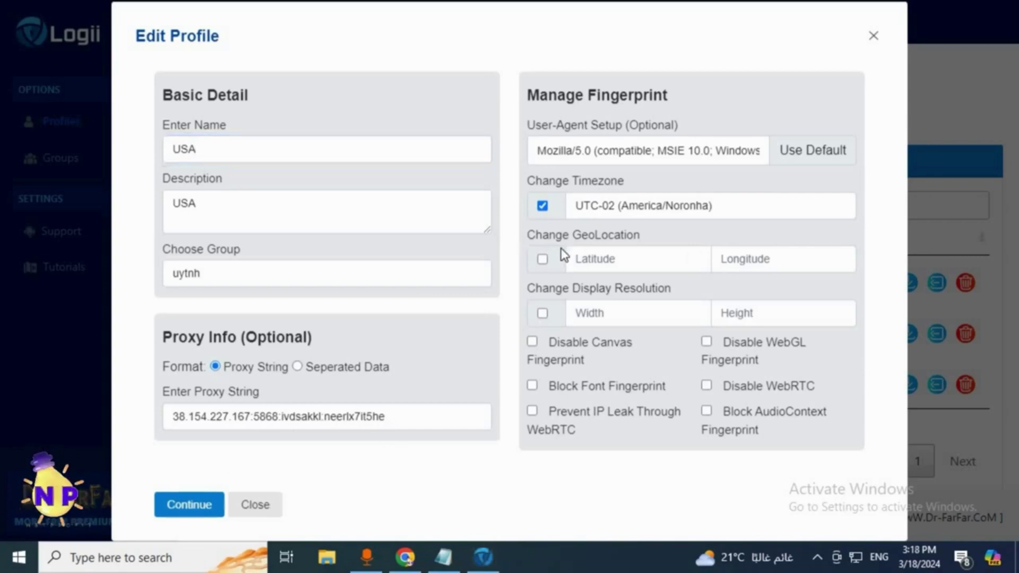
Search 'Piscataway GeoLocation' and read 40.560806, -74.465591 on the LatLong.net page
left_click_drag(640, 238, 572, 241)
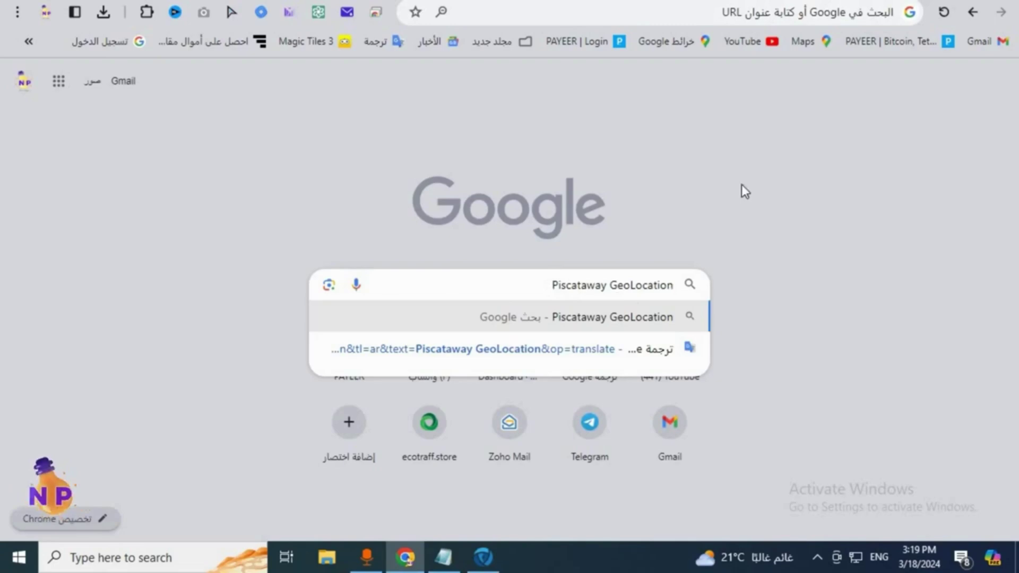
key("Return")
left_click(813, 261)
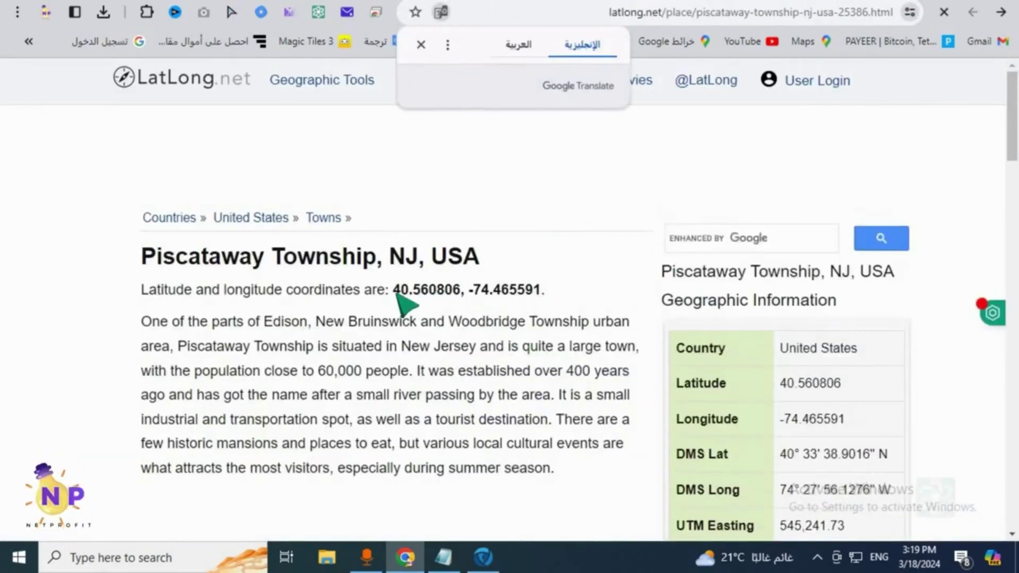
scroll(437, 298, "down", 3)
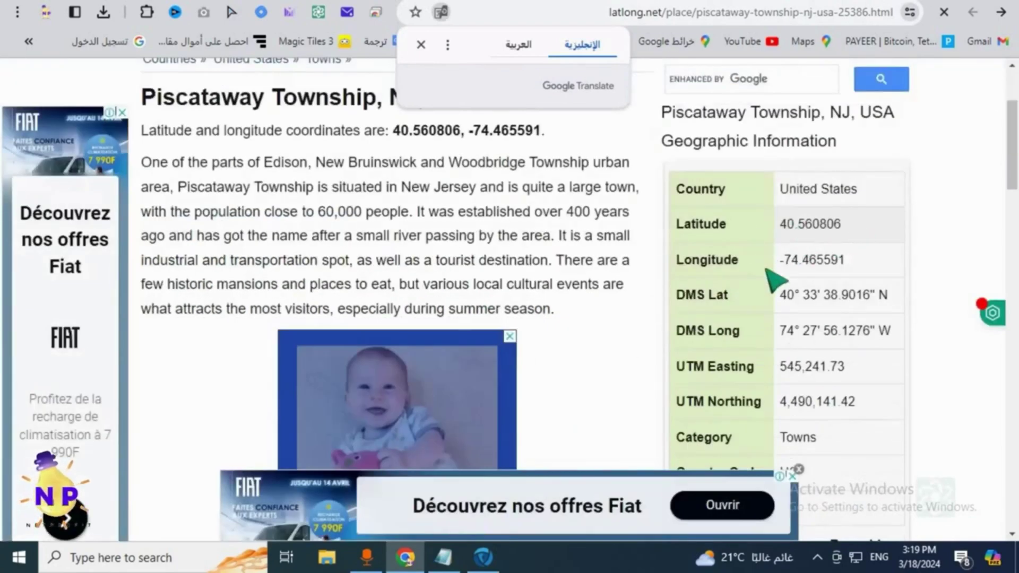
scroll(767, 270, "down", 2)
left_click(482, 567)
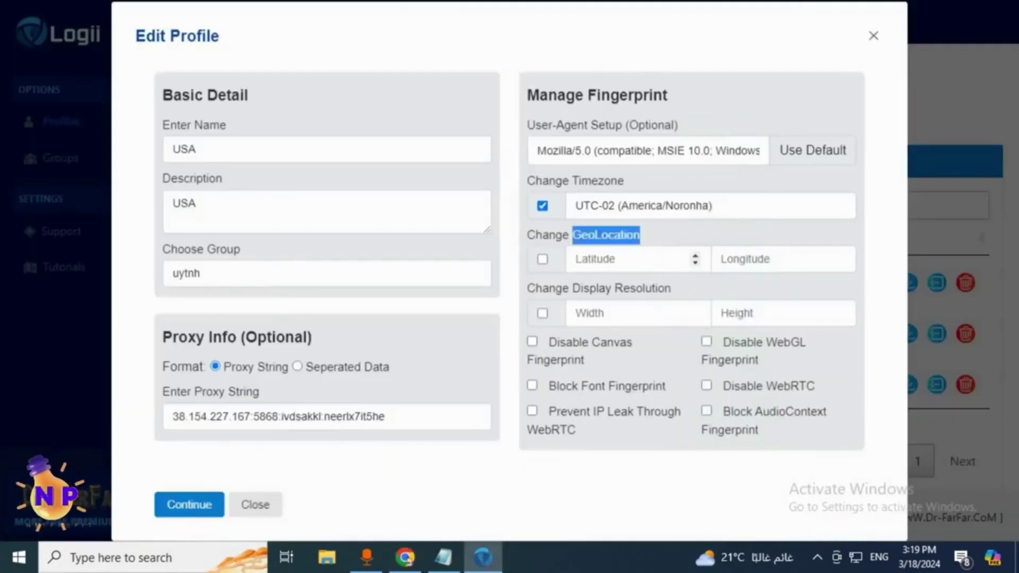
Copy latitude 40.560806 from LatLong.net and paste it into the Latitude field
left_click(611, 270)
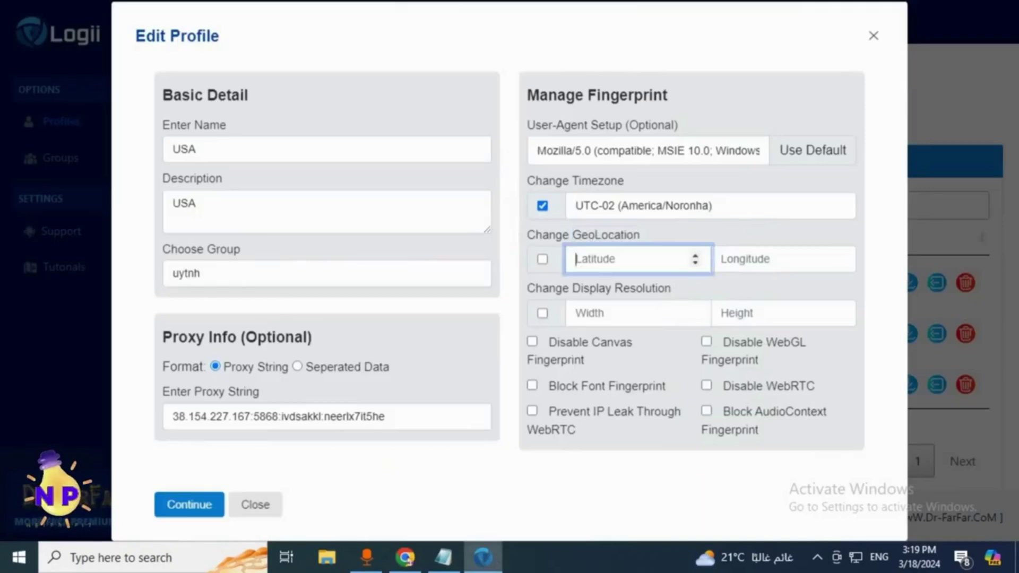
left_click(405, 557)
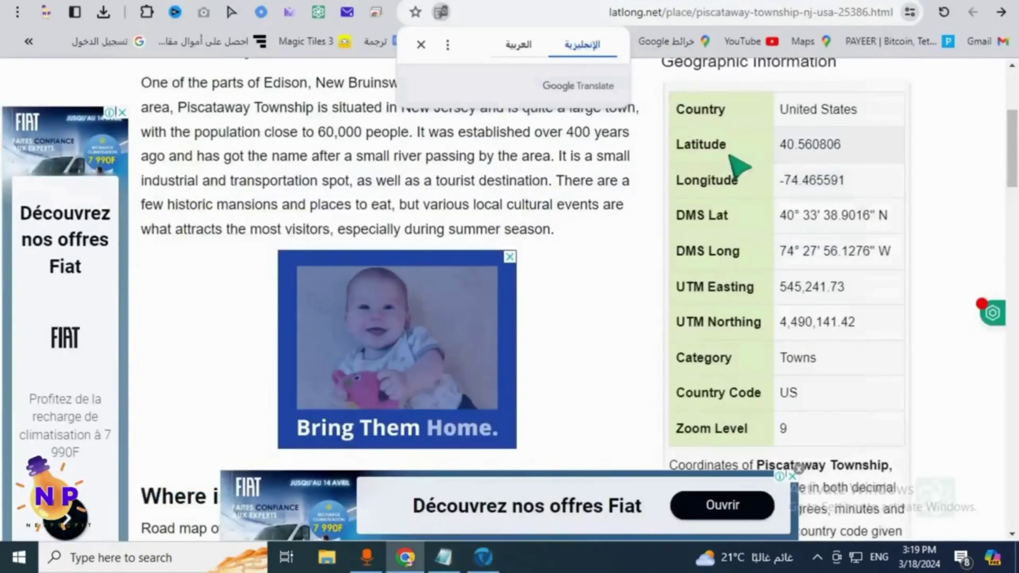
left_click_drag(780, 144, 841, 147)
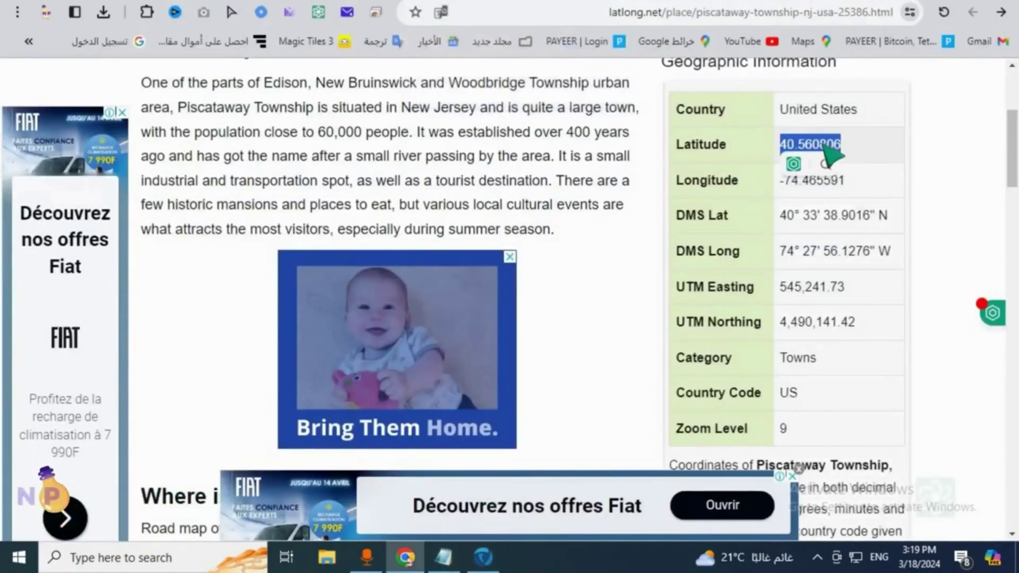
right_click(825, 150)
left_click(823, 162)
left_click(483, 557)
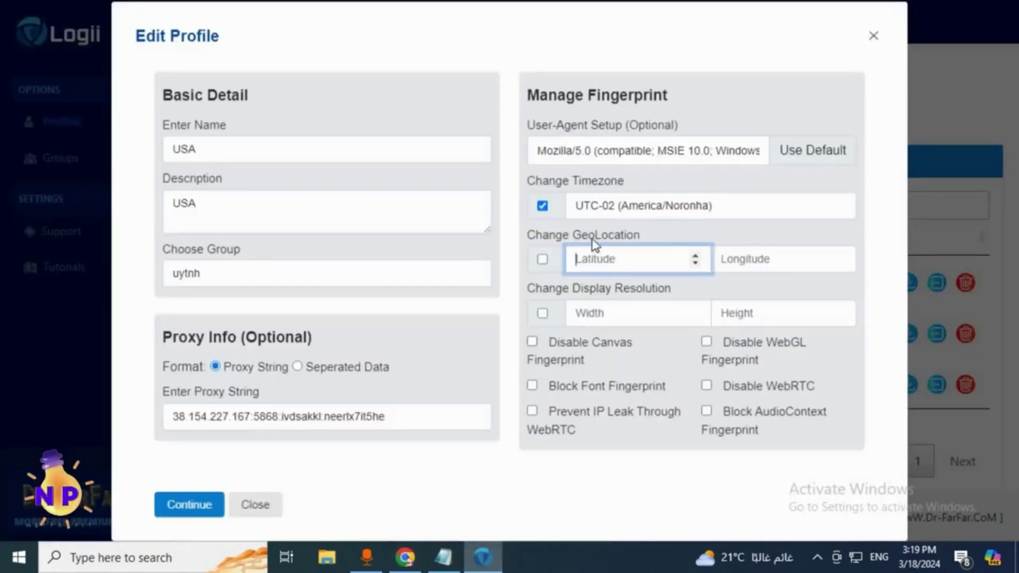
right_click(595, 256)
left_click(621, 306)
key("Tab")
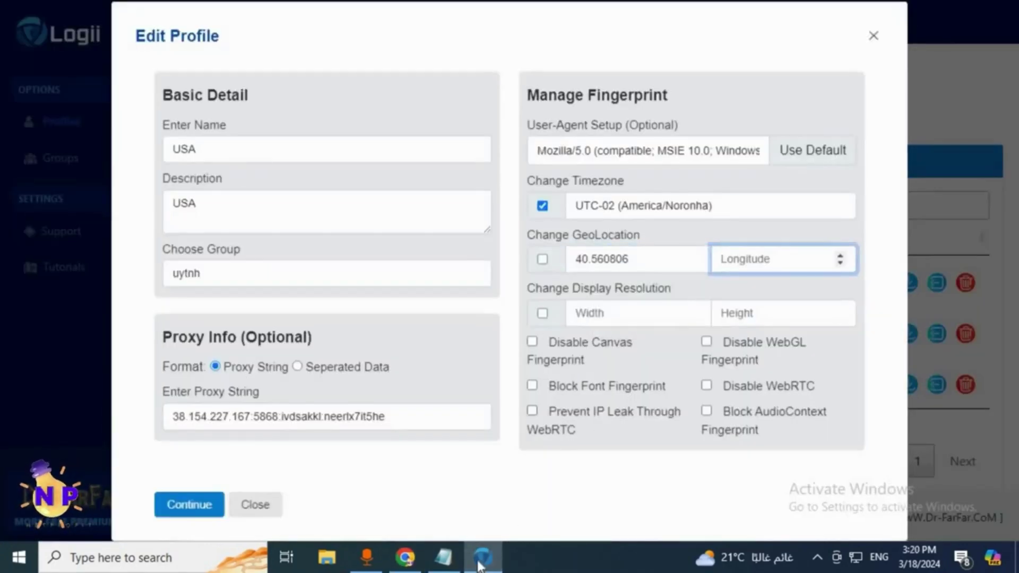
Paste longitude -74.465591 from LatLong.net into the Longitude field and save the profile
mouse_move(477, 565)
left_click(405, 558)
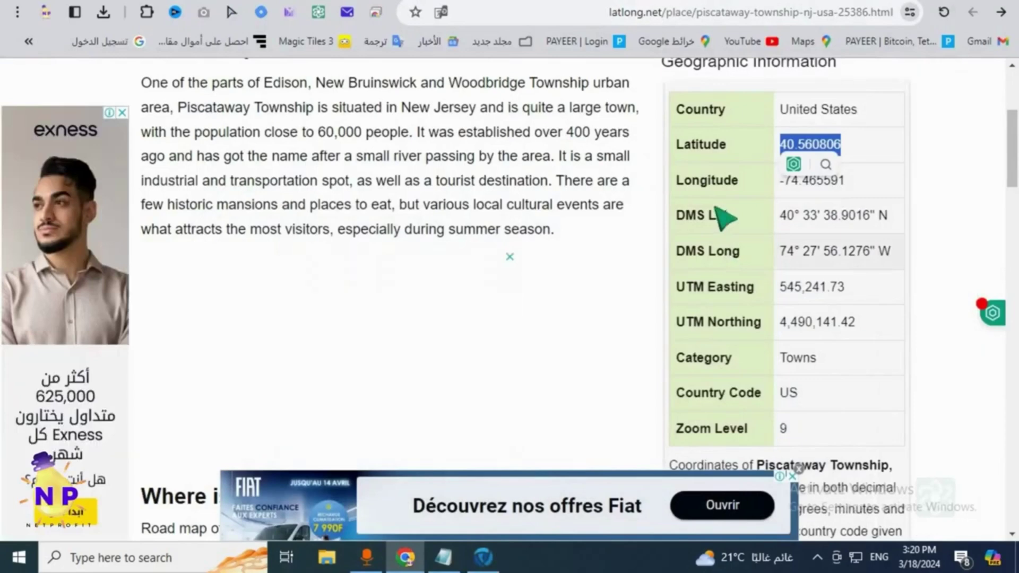
left_click(846, 181)
left_click_drag(846, 180, 779, 181)
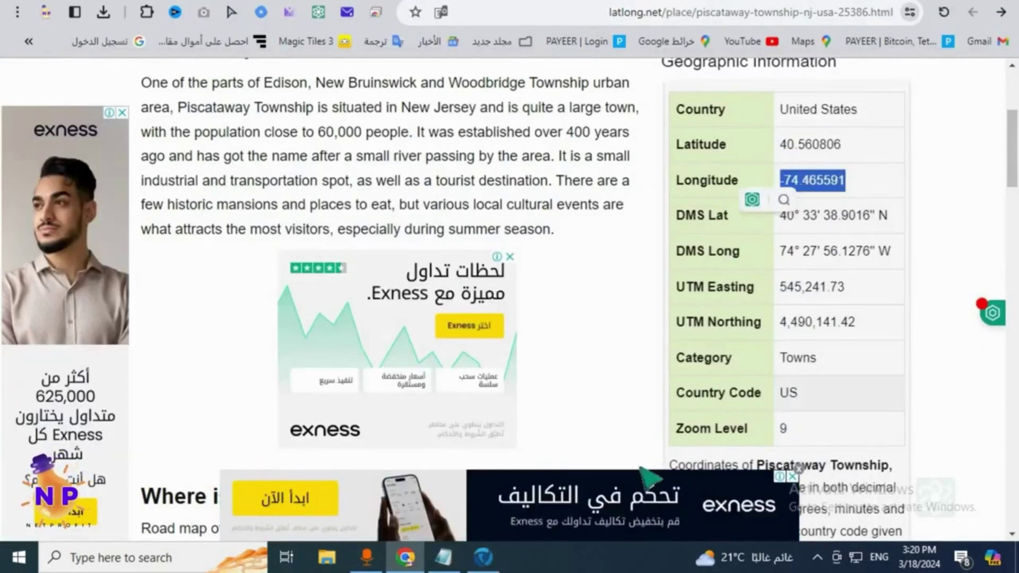
left_click(483, 558)
right_click(728, 264)
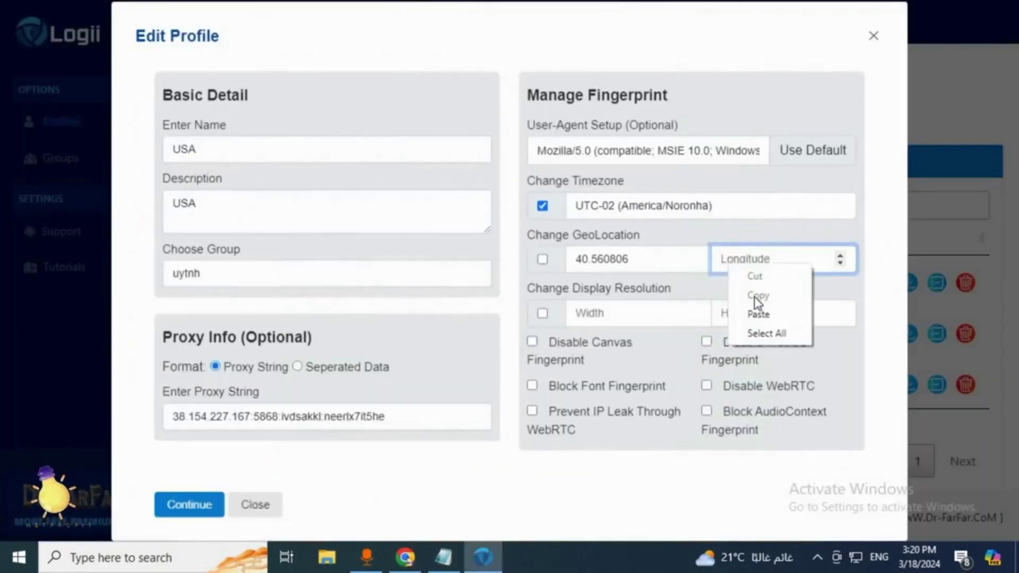
left_click(763, 314)
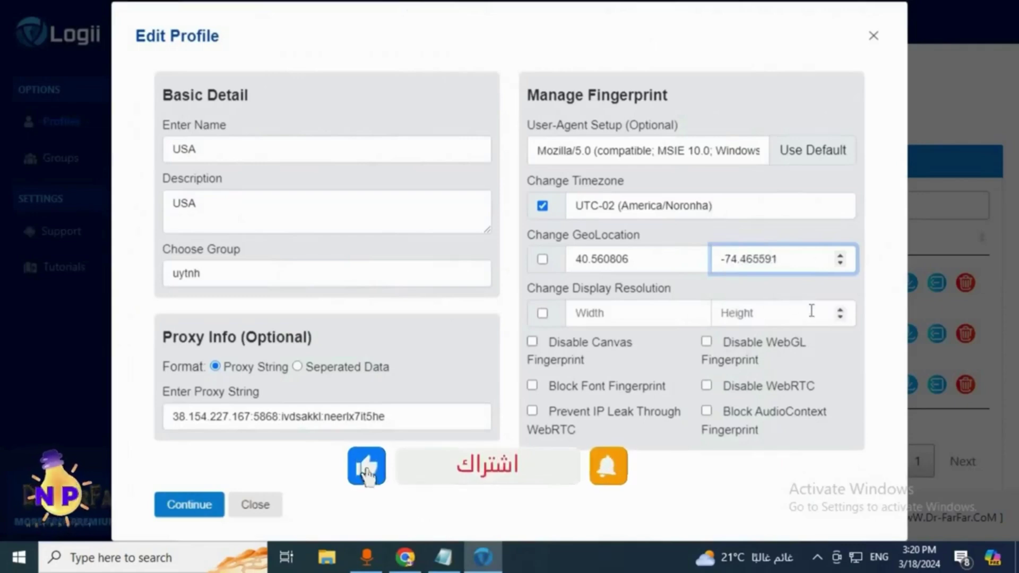
left_click(200, 518)
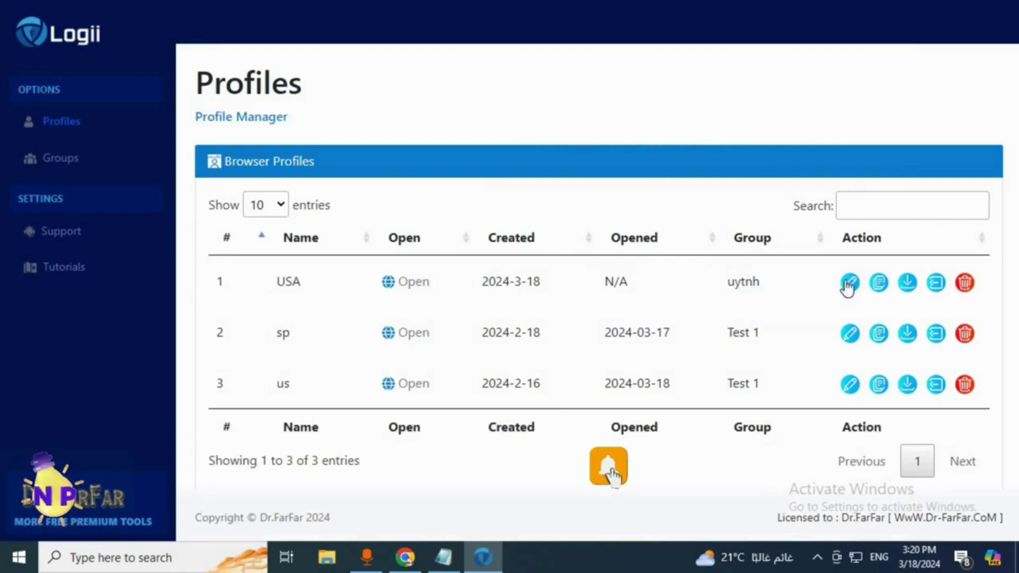
Reopen the USA profile for editing and tick Change GeoLocation
left_click(849, 283)
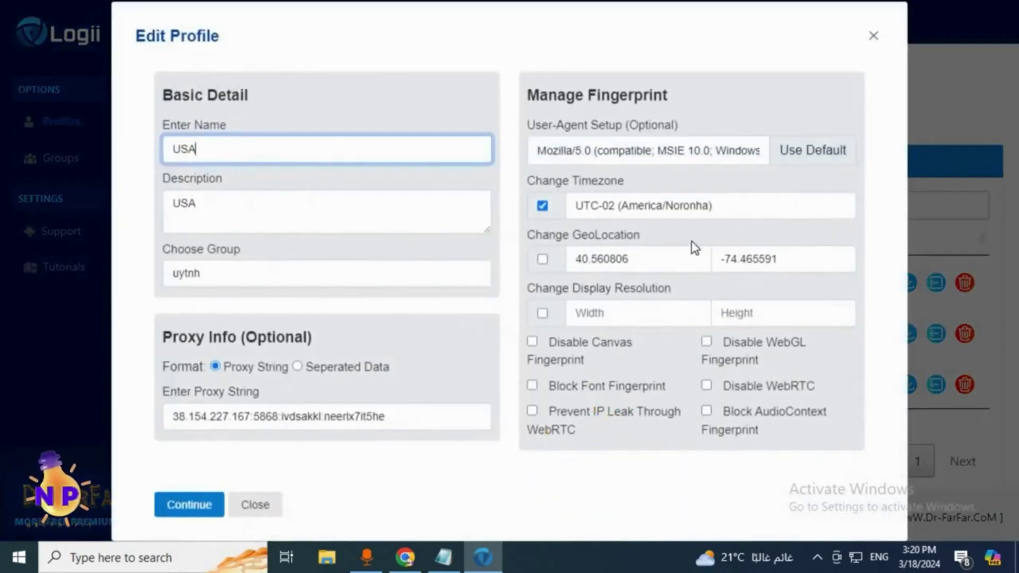
left_click(543, 259)
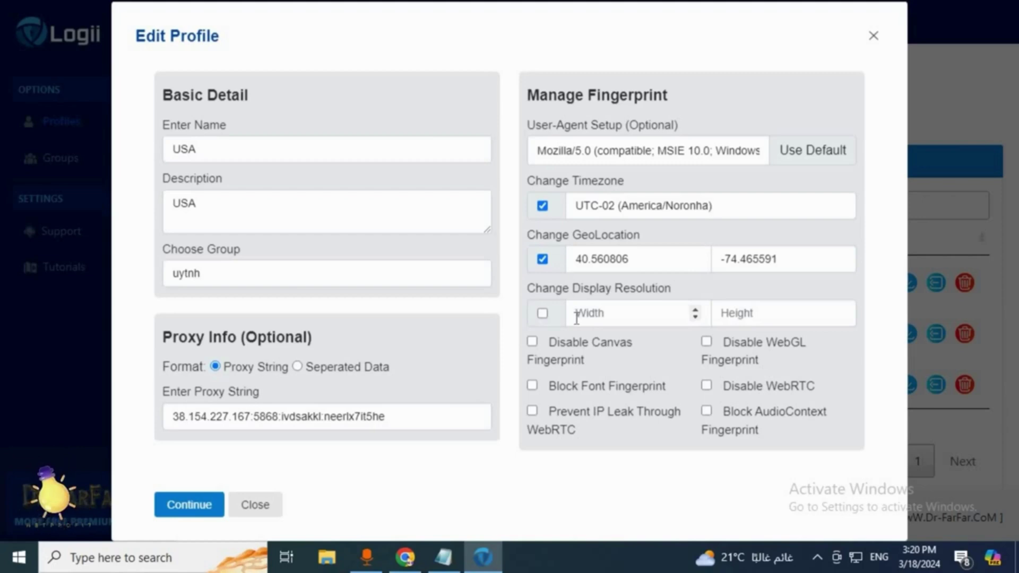
Select the 'Display Resolution' label text and search the web for it
left_click(691, 150)
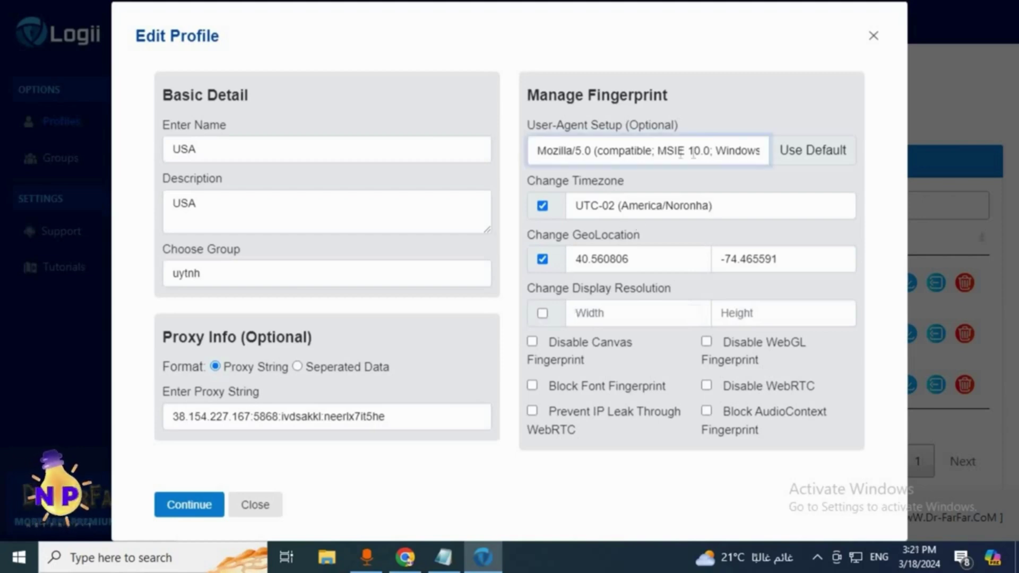
left_click_drag(688, 151, 572, 160)
left_click_drag(528, 288, 671, 289)
right_click(599, 289)
left_click_drag(572, 288, 671, 290)
right_click(621, 287)
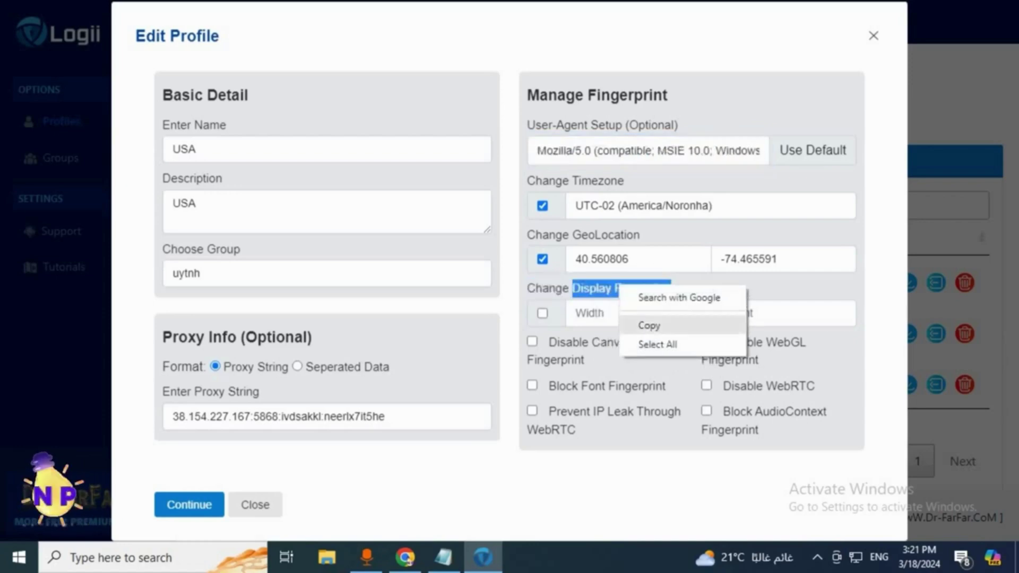
left_click(649, 325)
left_click(406, 558)
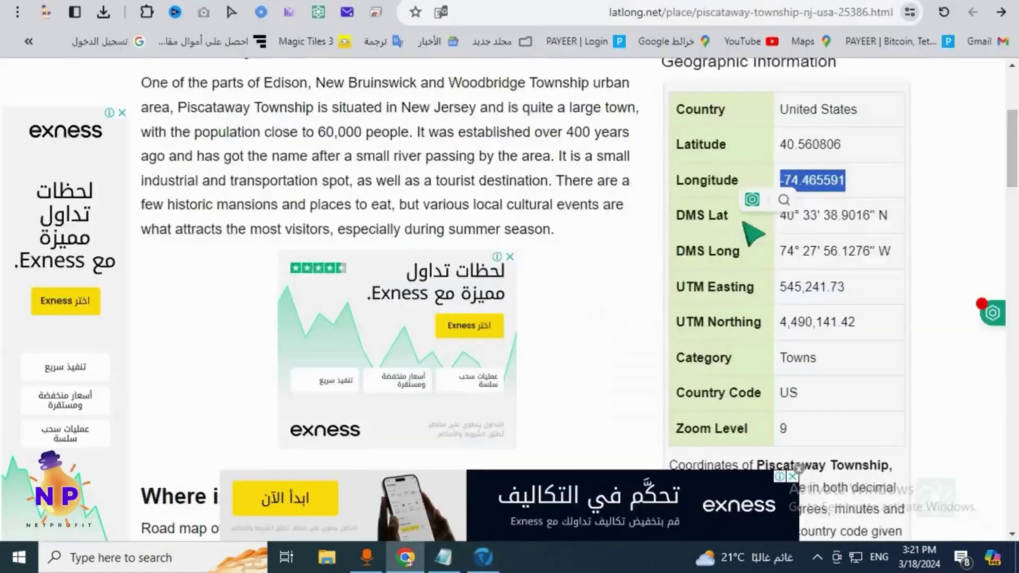
left_click(585, 98)
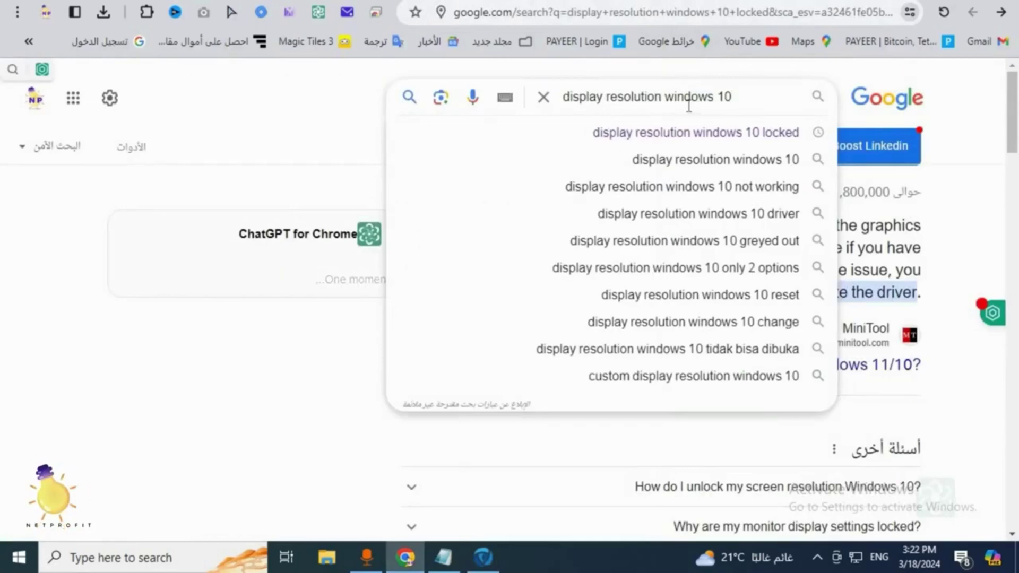
Search 'display resolution windows 10 locked' and copy 1024x768 from the results
left_click(715, 140)
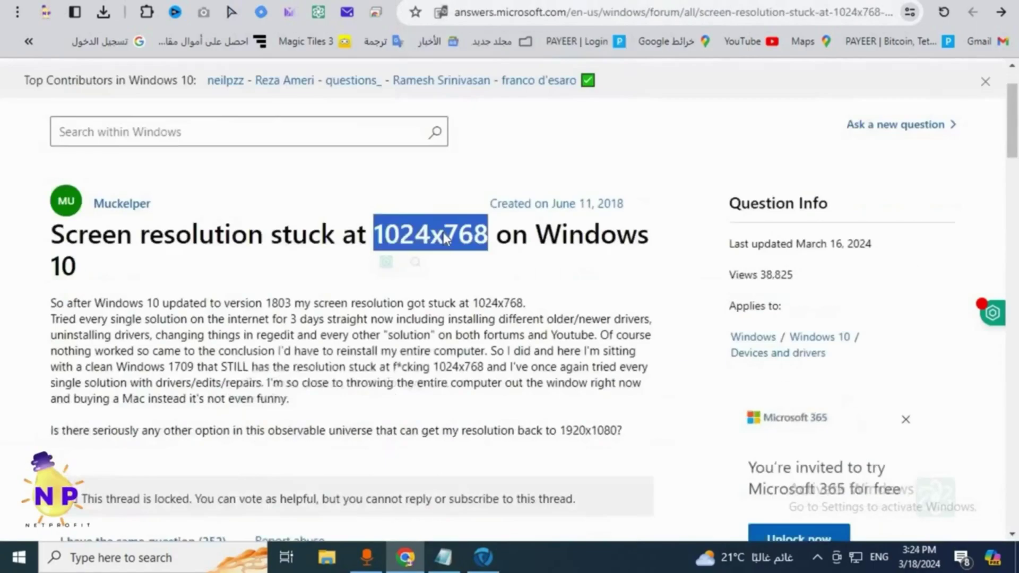
right_click(445, 241)
left_click(421, 251)
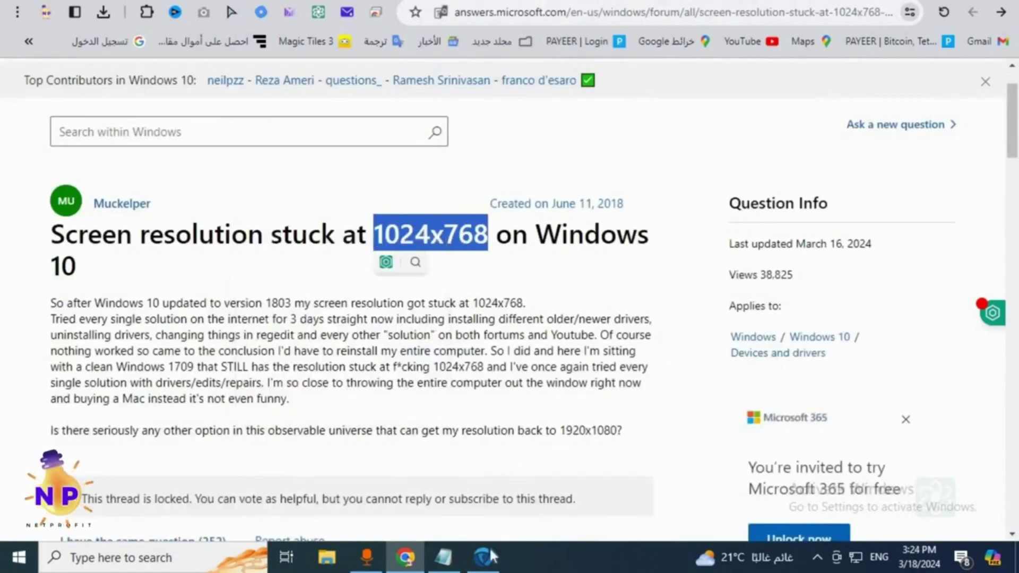
left_click(483, 557)
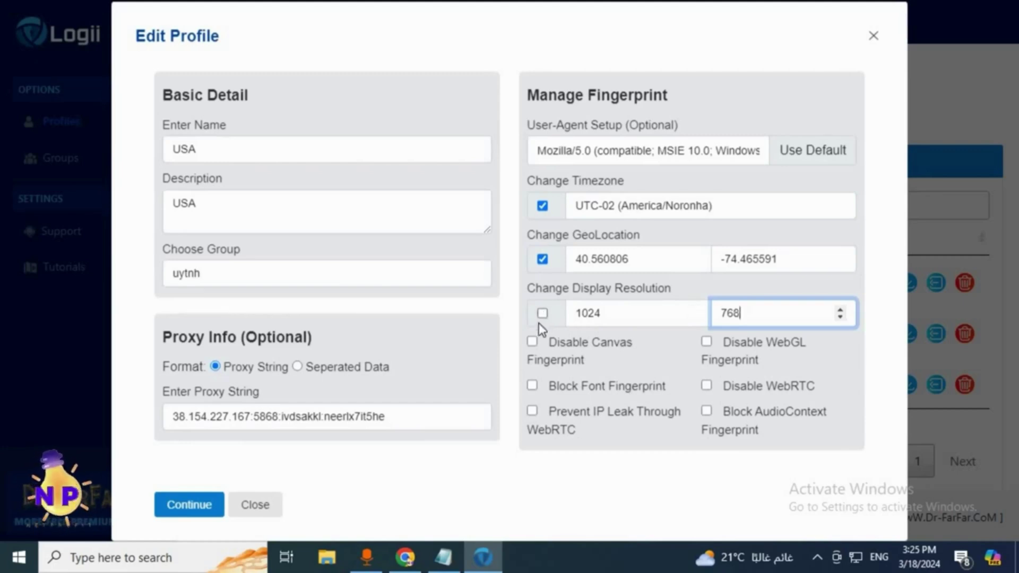
Enable 1024x768 resolution plus Canvas, Font, WebRTC-leak, WebGL, WebRTC and AudioContext protections, then save
left_click(542, 313)
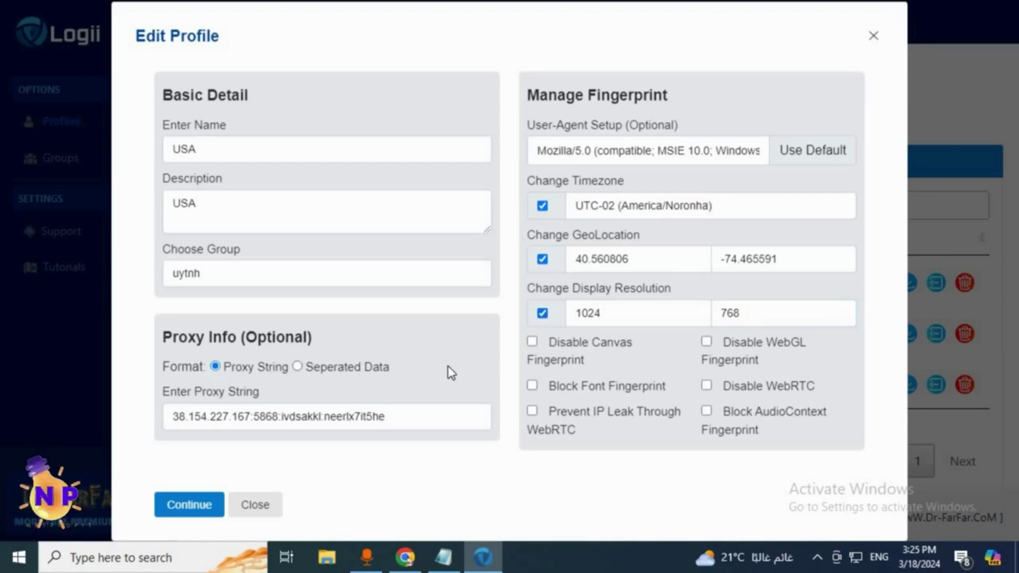
left_click(532, 341)
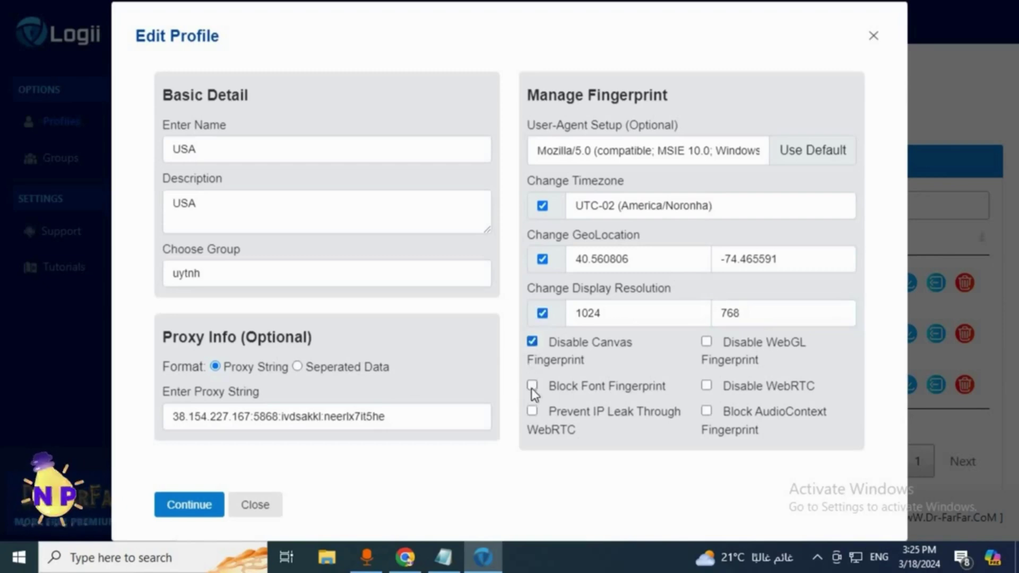
left_click(532, 386)
left_click(532, 410)
left_click(706, 410)
left_click(706, 385)
left_click(706, 341)
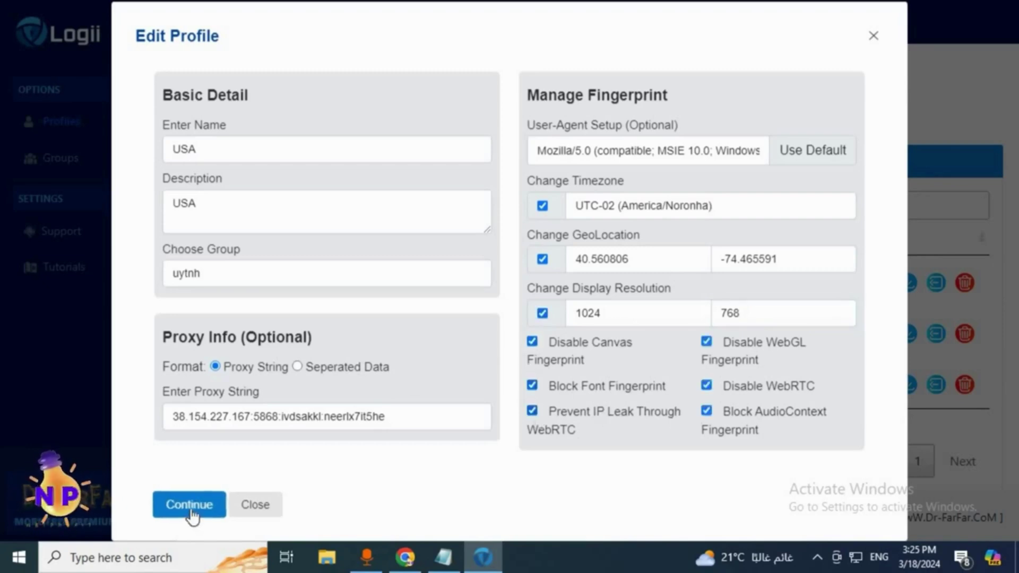
left_click(190, 505)
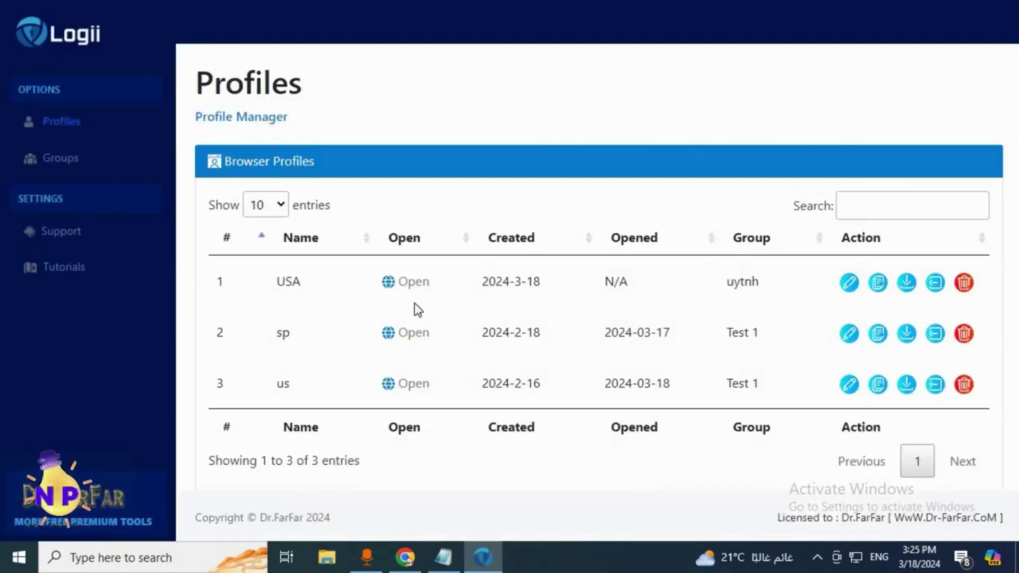
left_click(395, 285)
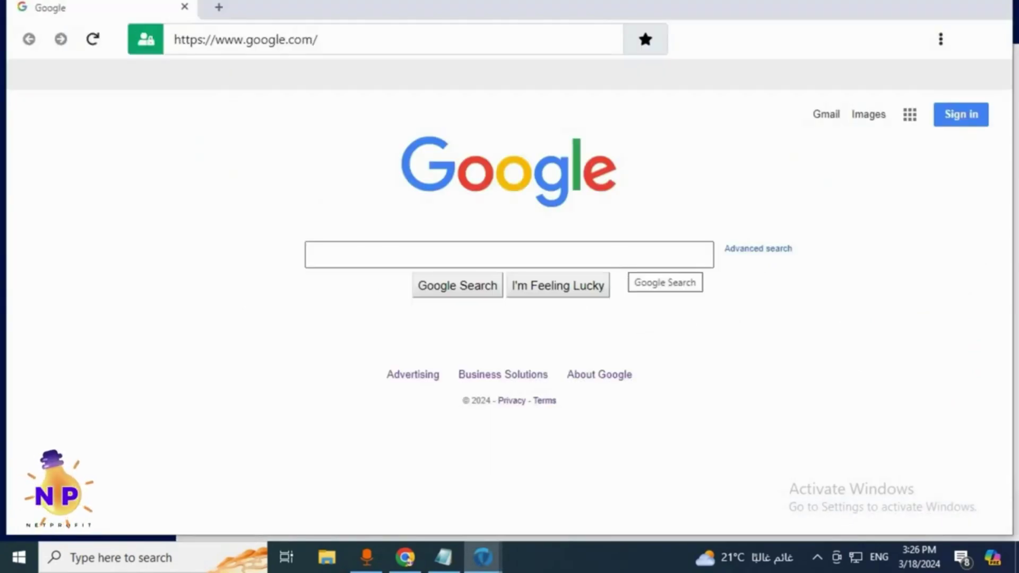
left_click(622, 261)
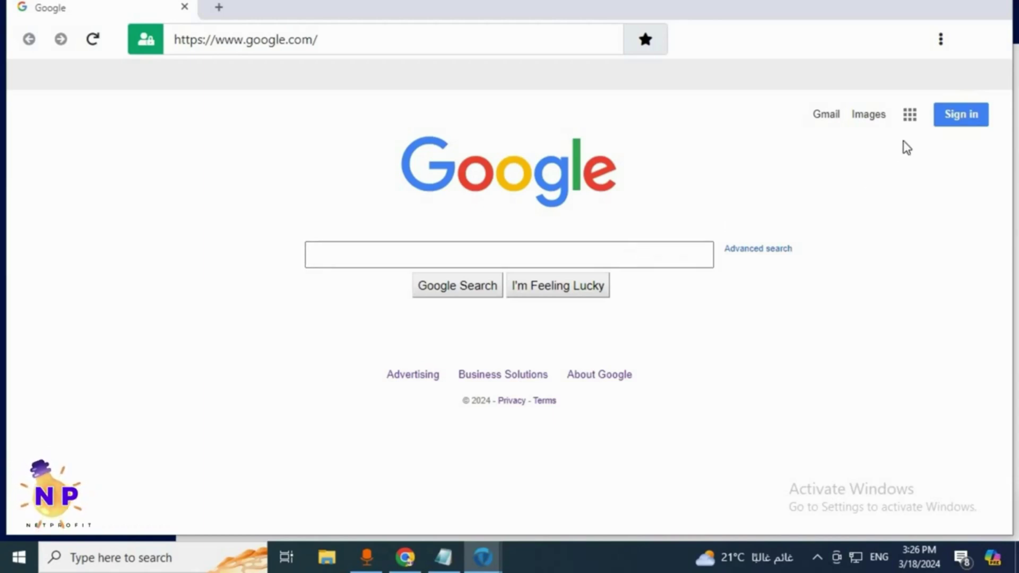
left_click(909, 118)
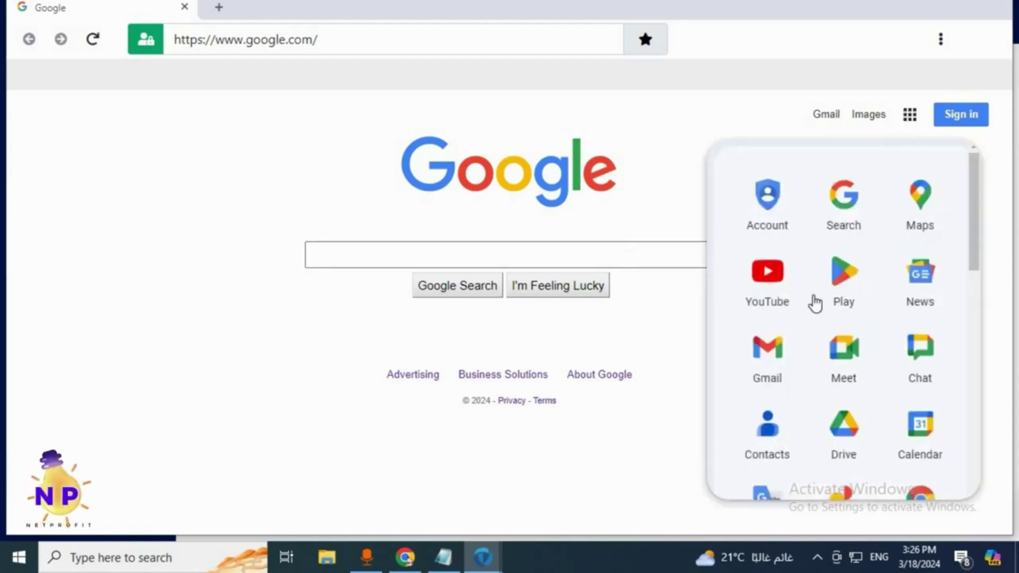
scroll(808, 330, "down", 5)
scroll(808, 342, "up", 5)
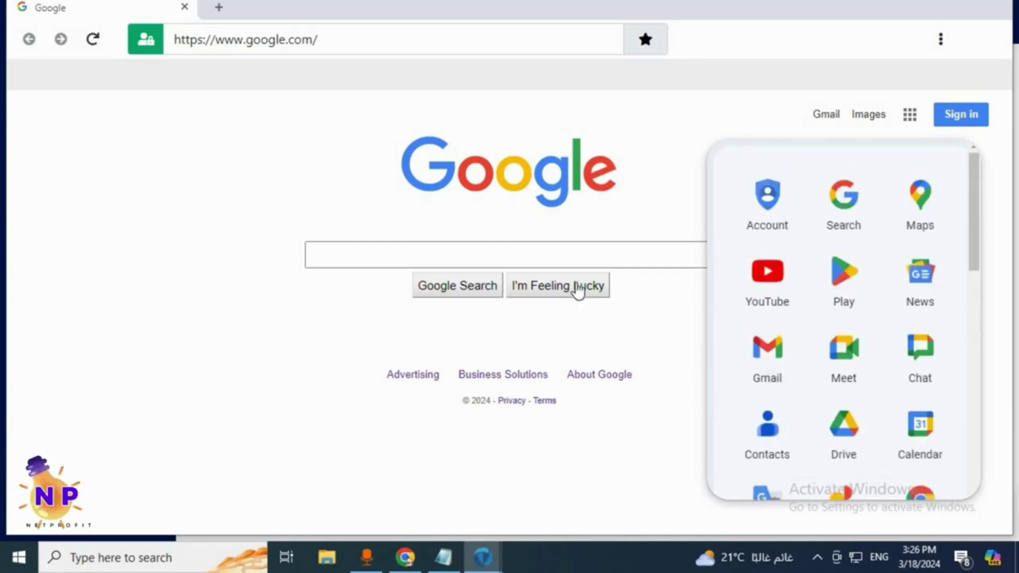
left_click(548, 267)
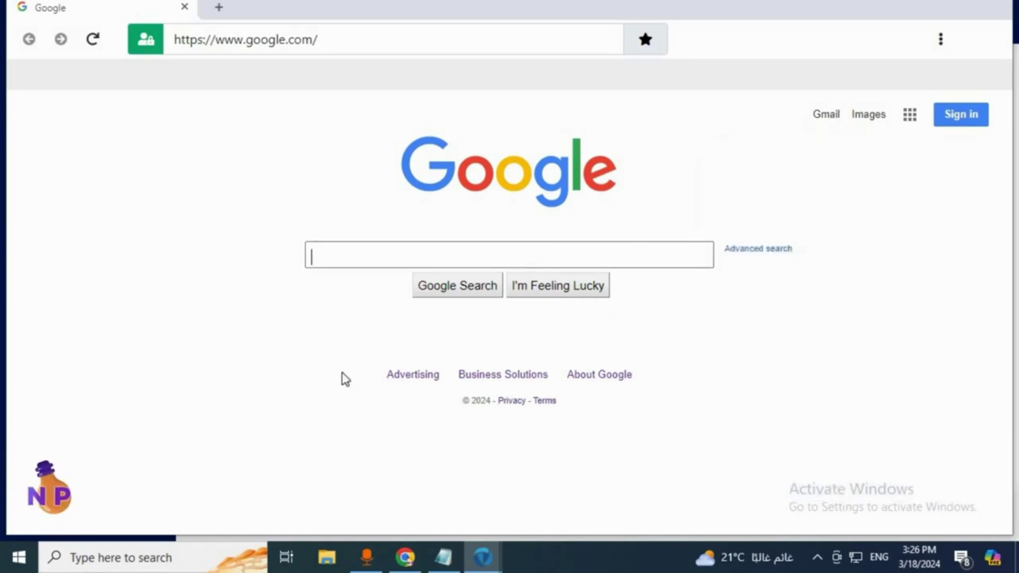
left_click(482, 556)
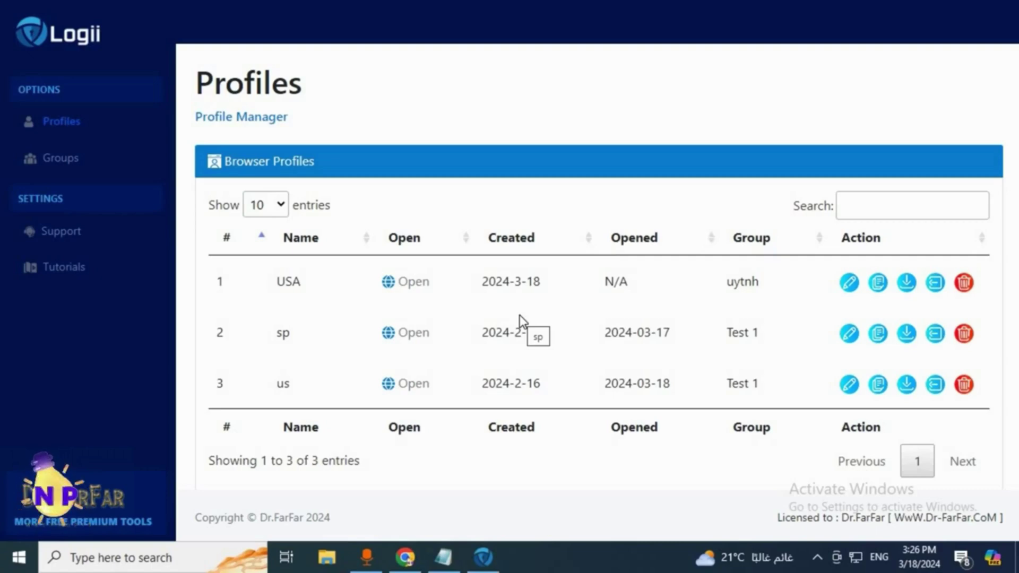
Export the USA profile as 'logii-browser_USA_profile_30' and dismiss the success message
scroll(429, 348, "down", 1)
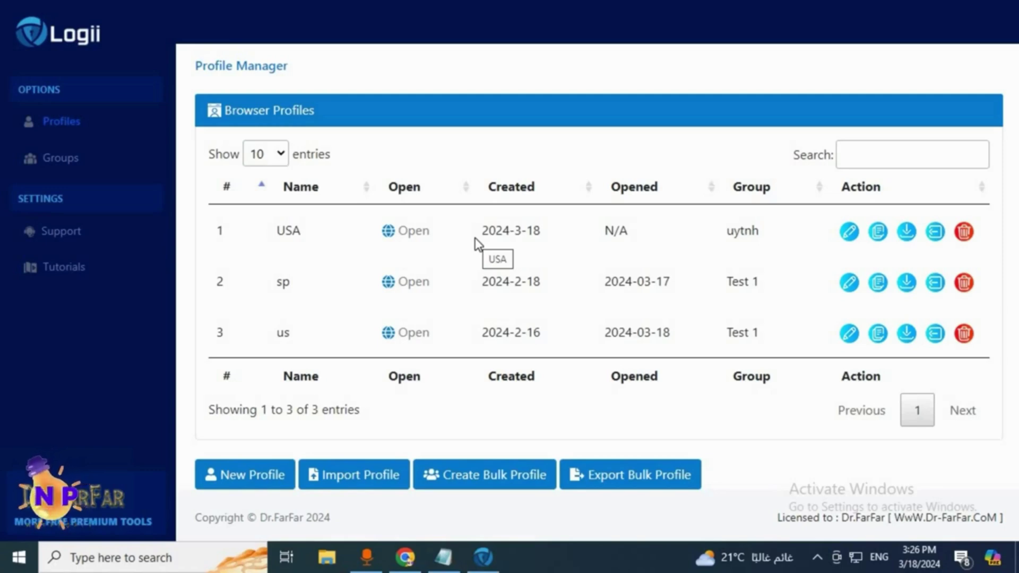
left_click(912, 237)
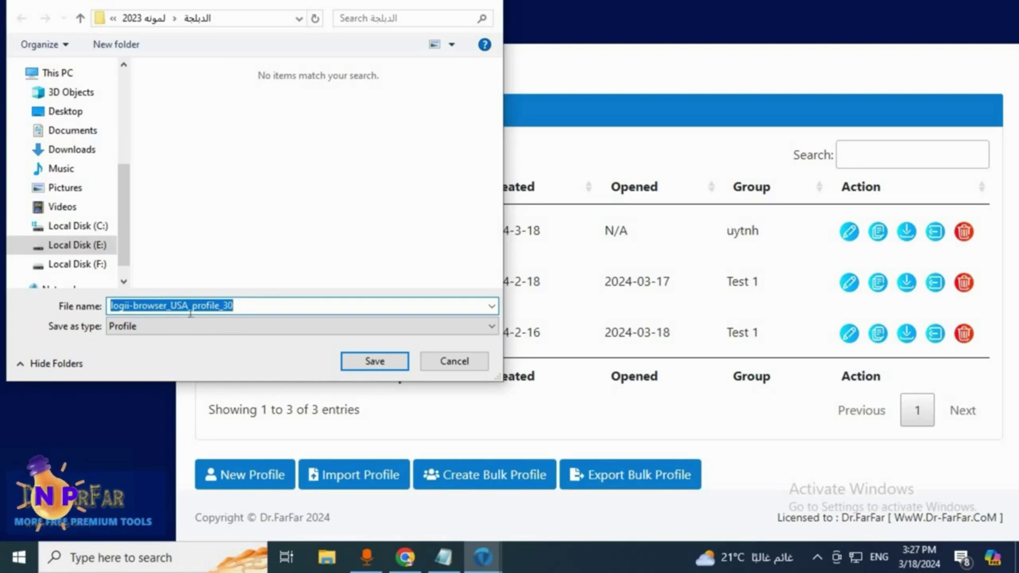
left_click(375, 362)
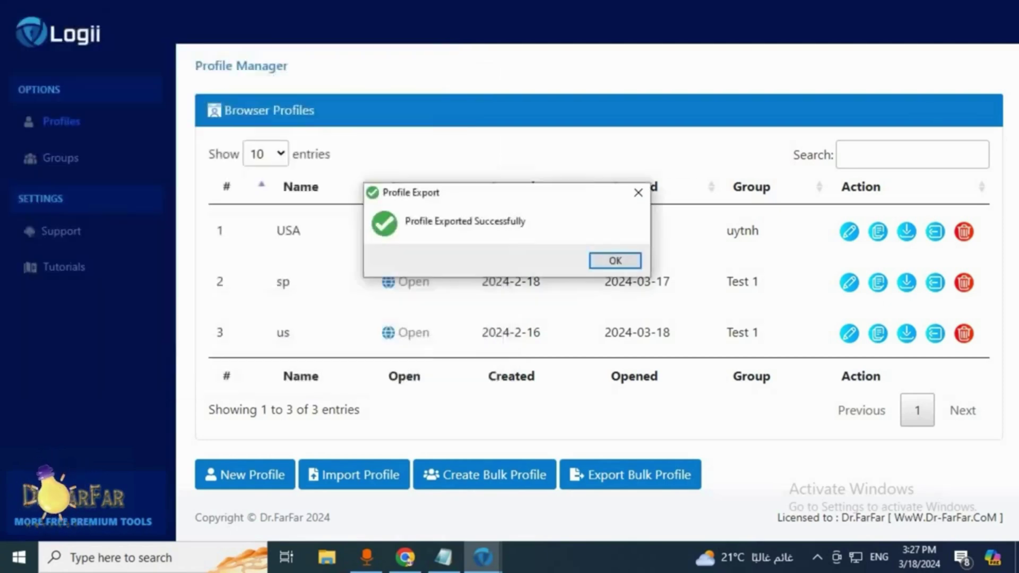
left_click(613, 262)
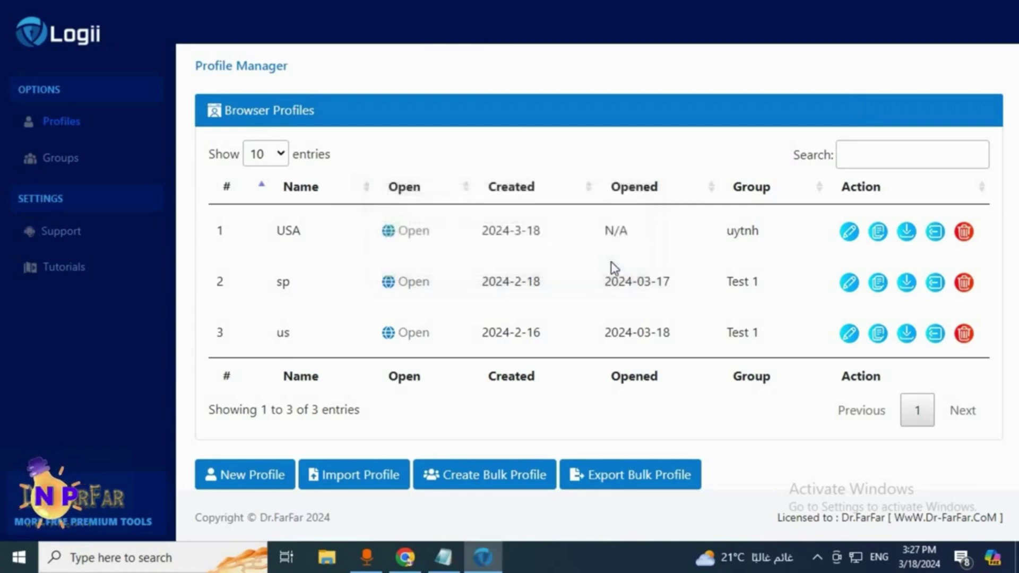
left_click(352, 481)
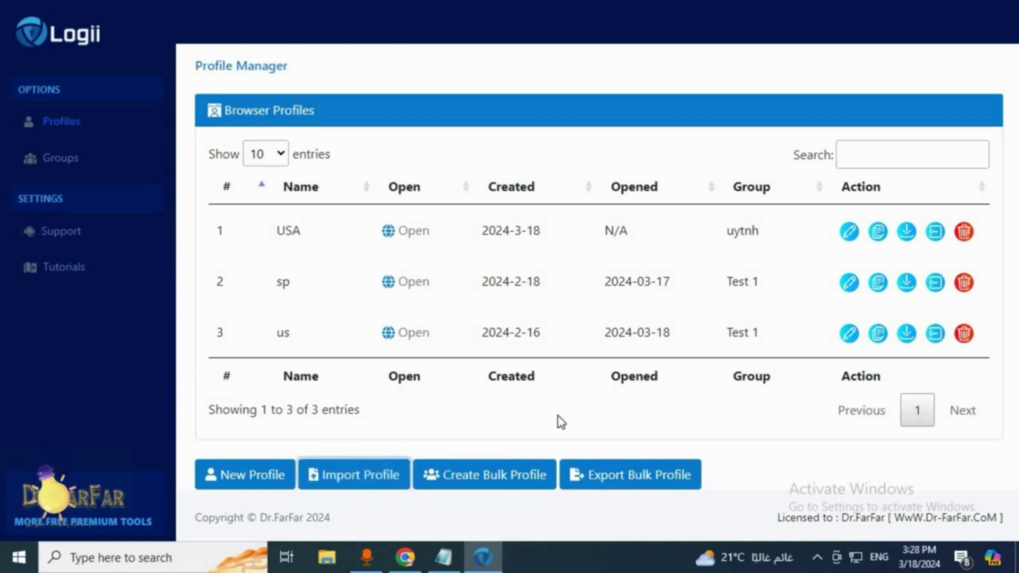